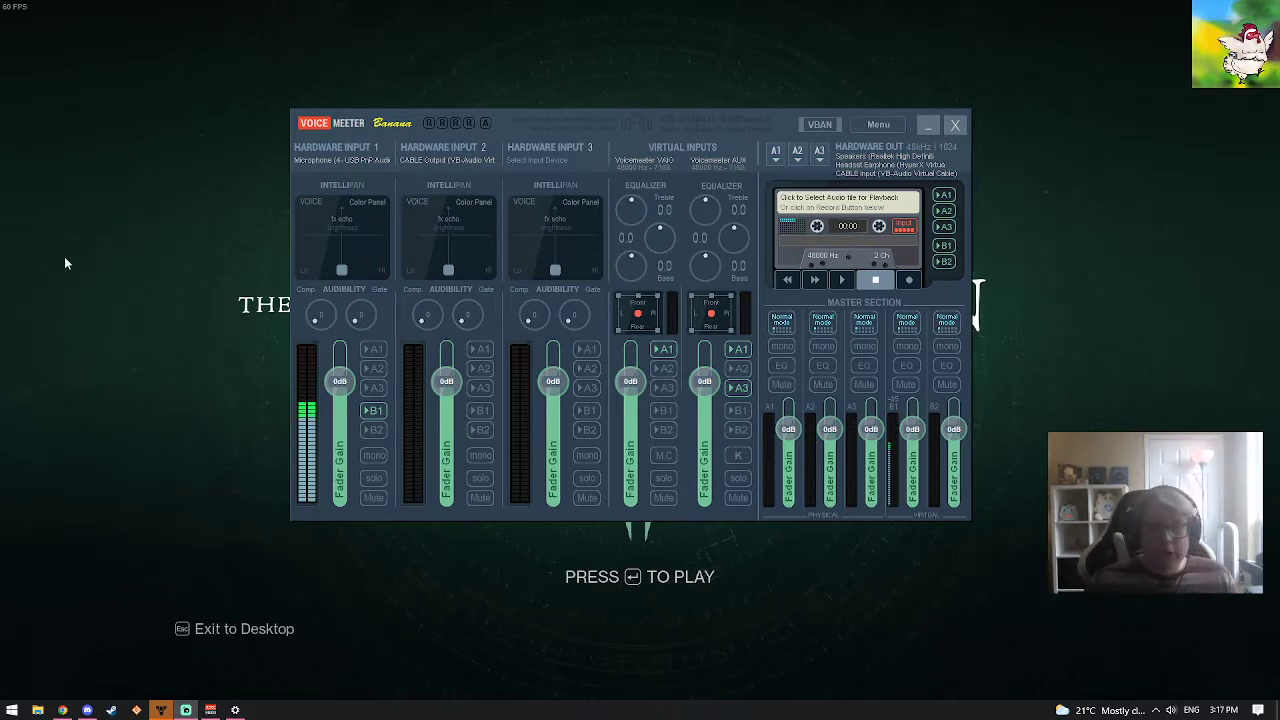
Switch to the browser and open the VoiceMeeter Banana page on the VB-Audio website
left_click_drag(652, 114, 684, 141)
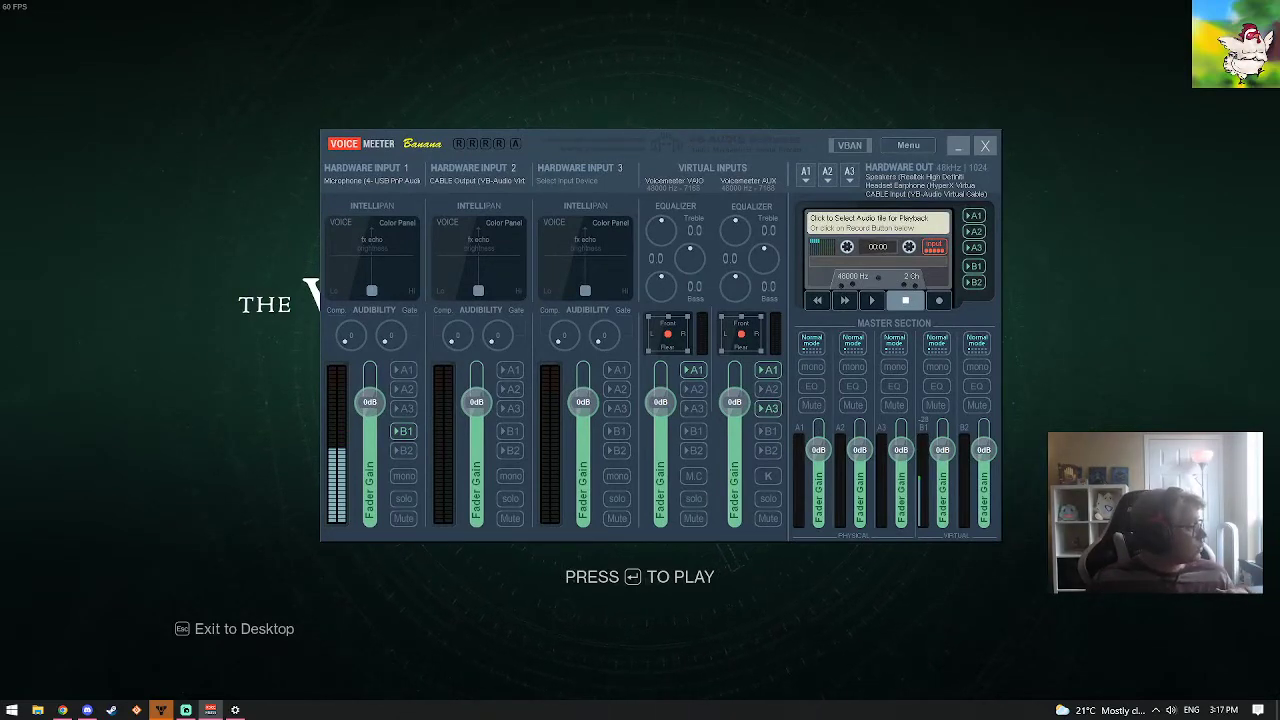
left_click_drag(1008, 719, 1008, 4)
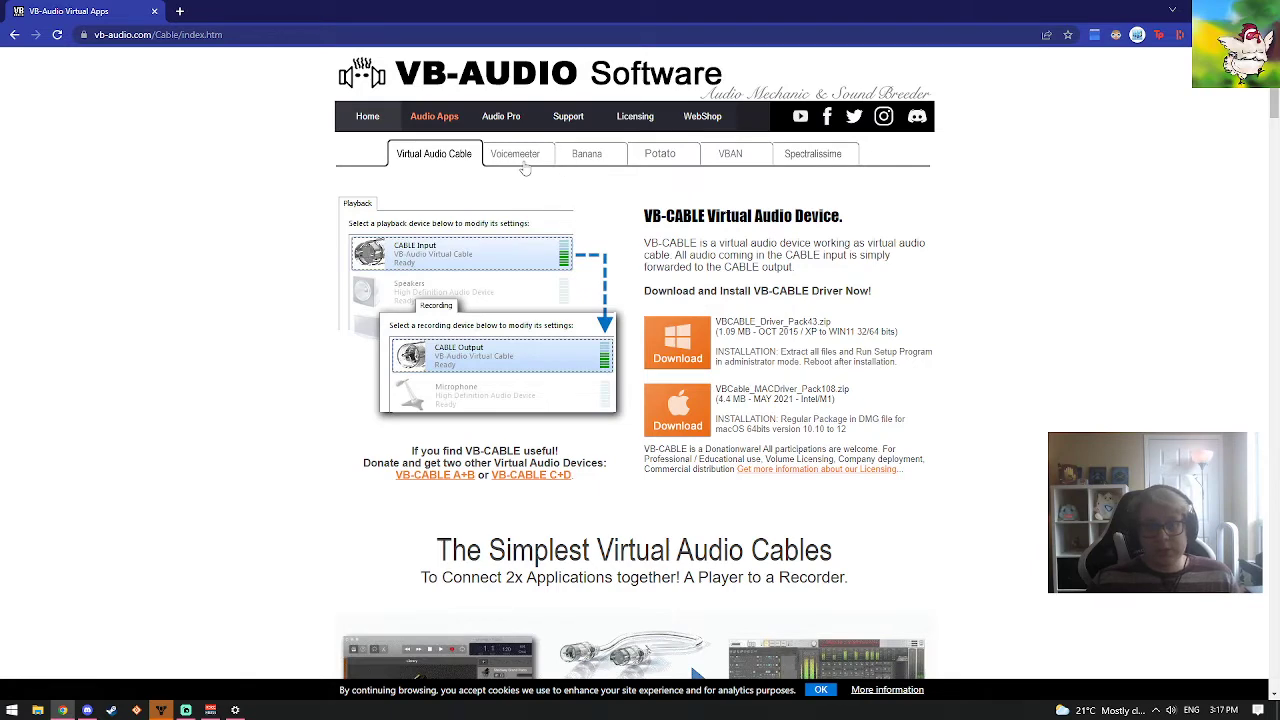
left_click(584, 160)
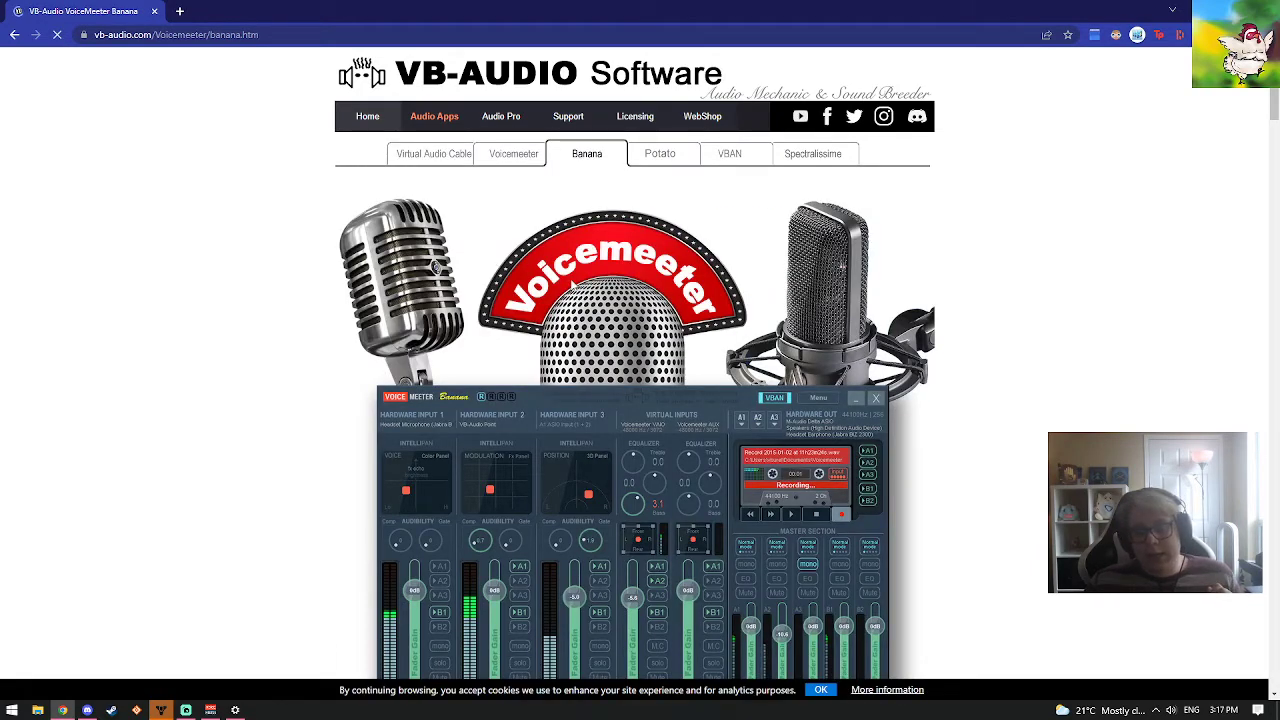
scroll(574, 286, "down", 1)
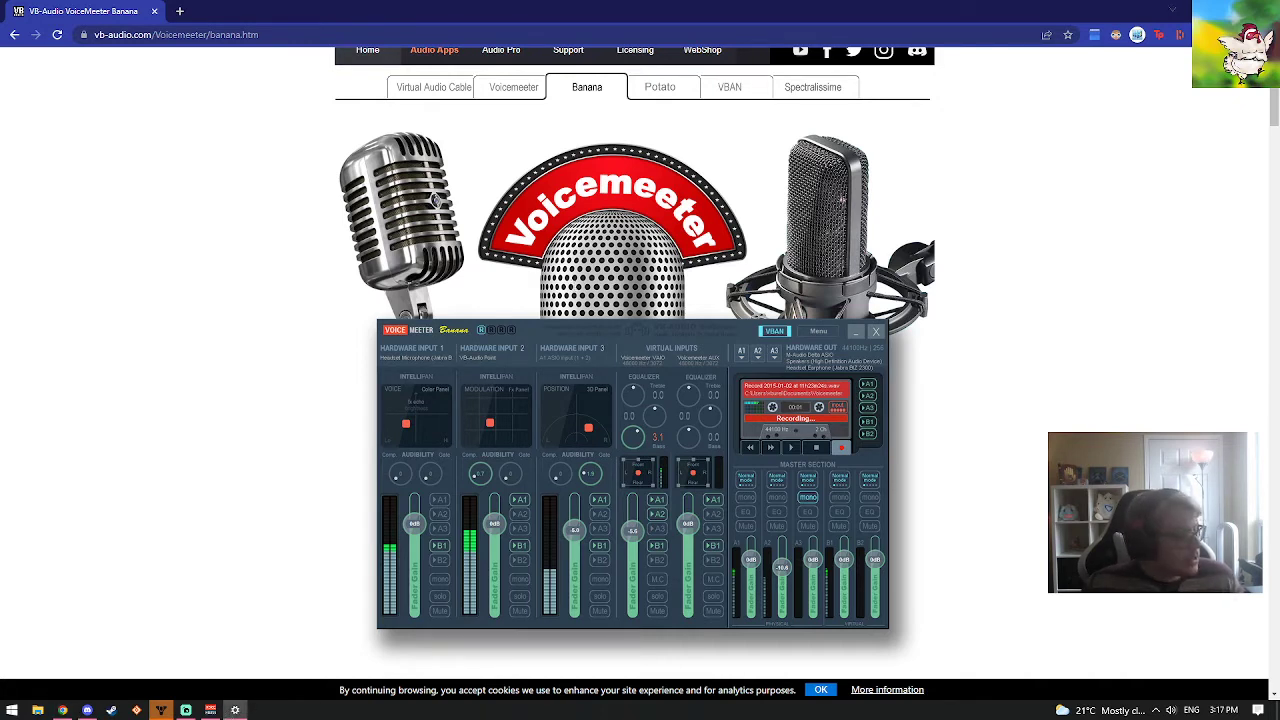
Switch to the Windows Sound settings and choose VoiceMeeter Input (VB-Audio VoiceMeeter VAIO) as the output device
left_click(235, 710)
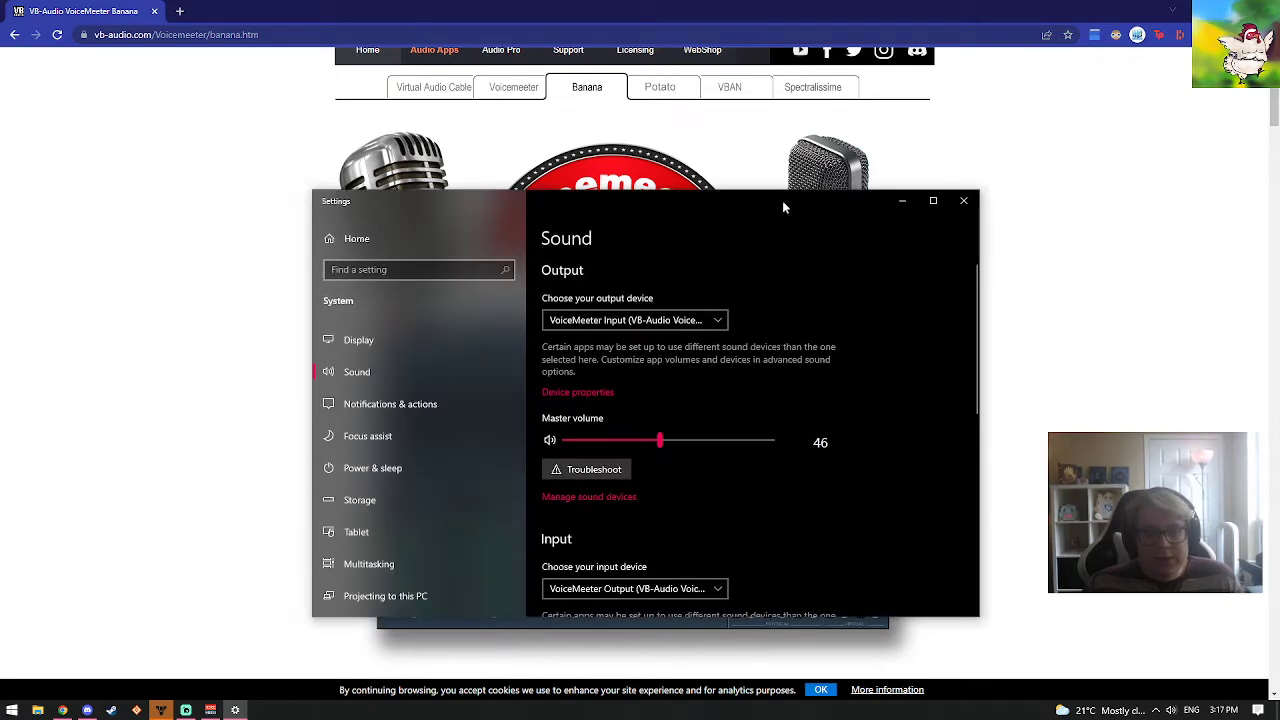
left_click(679, 319)
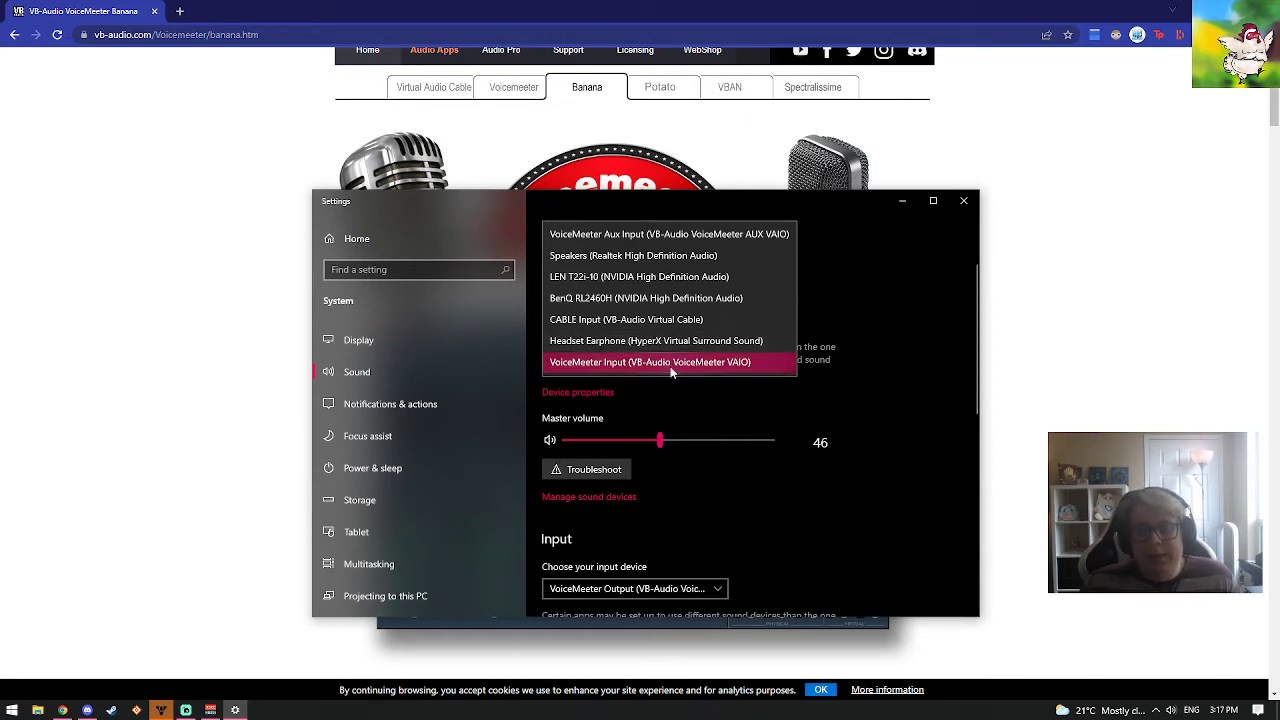
left_click(780, 368)
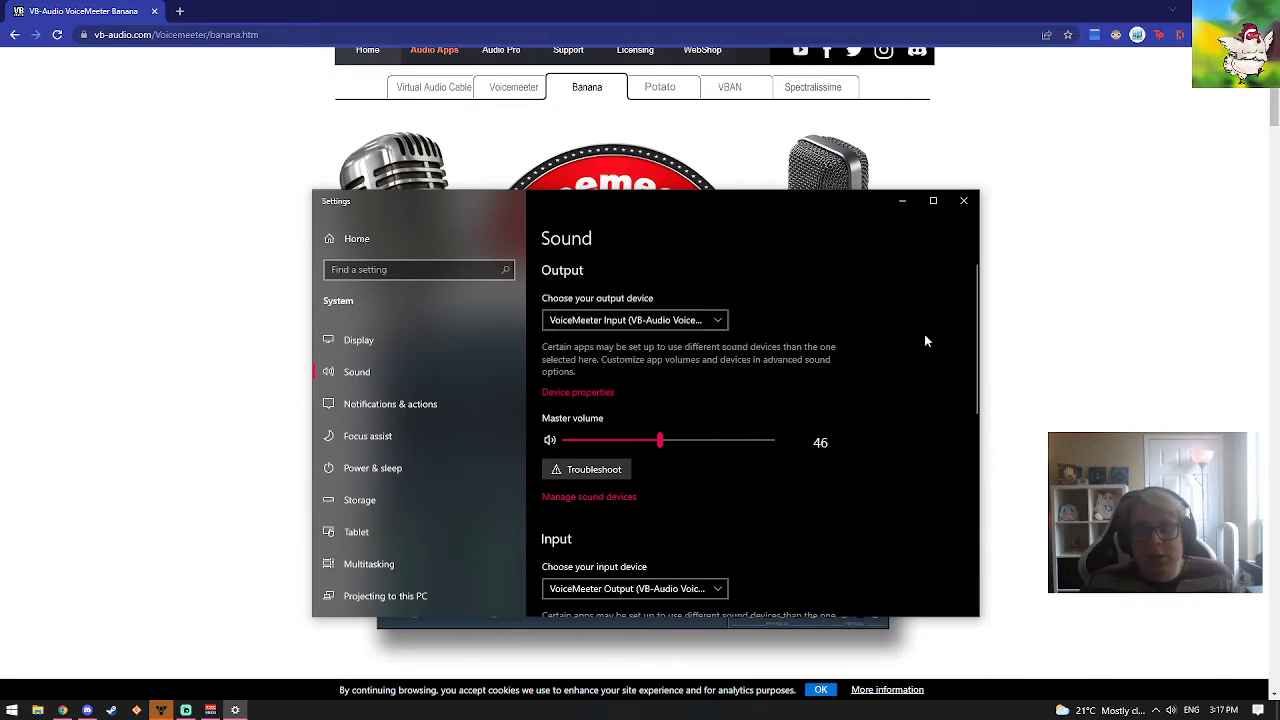
left_click(634, 323)
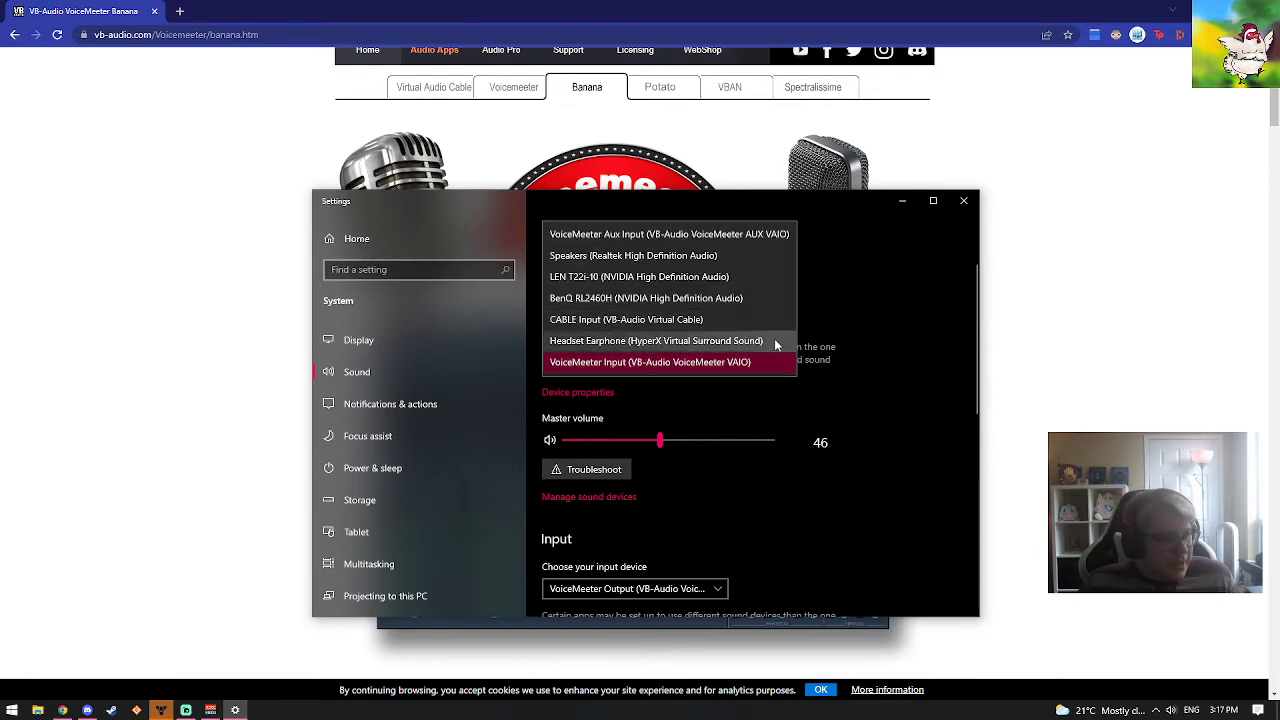
left_click(849, 278)
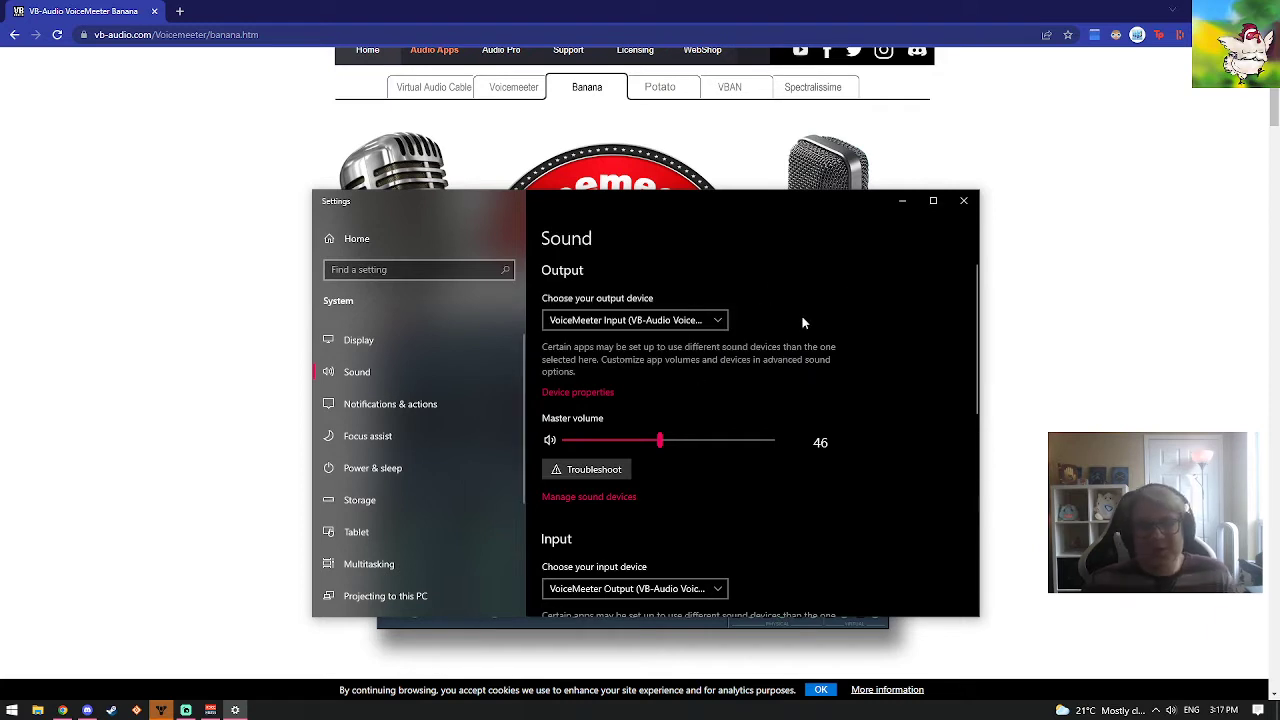
Check the available input devices in the Sound settings without changing the selection
scroll(803, 322, "down", 4)
left_click(686, 395)
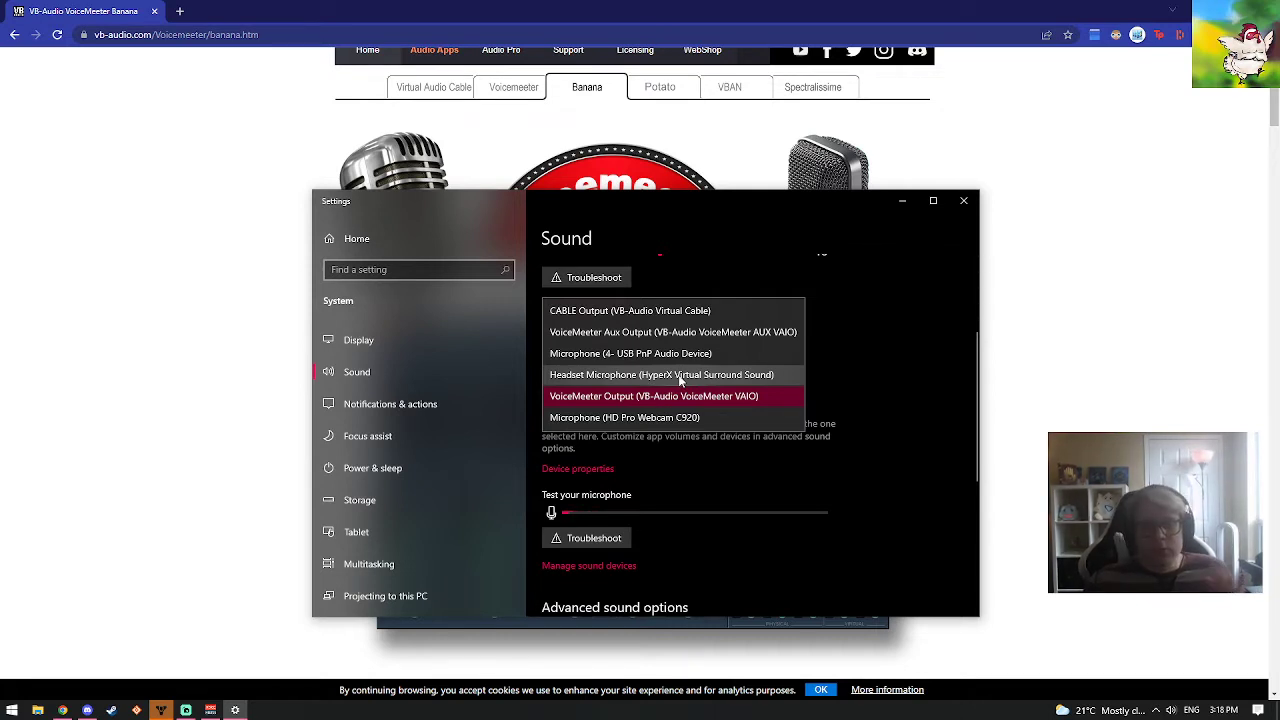
left_click(860, 376)
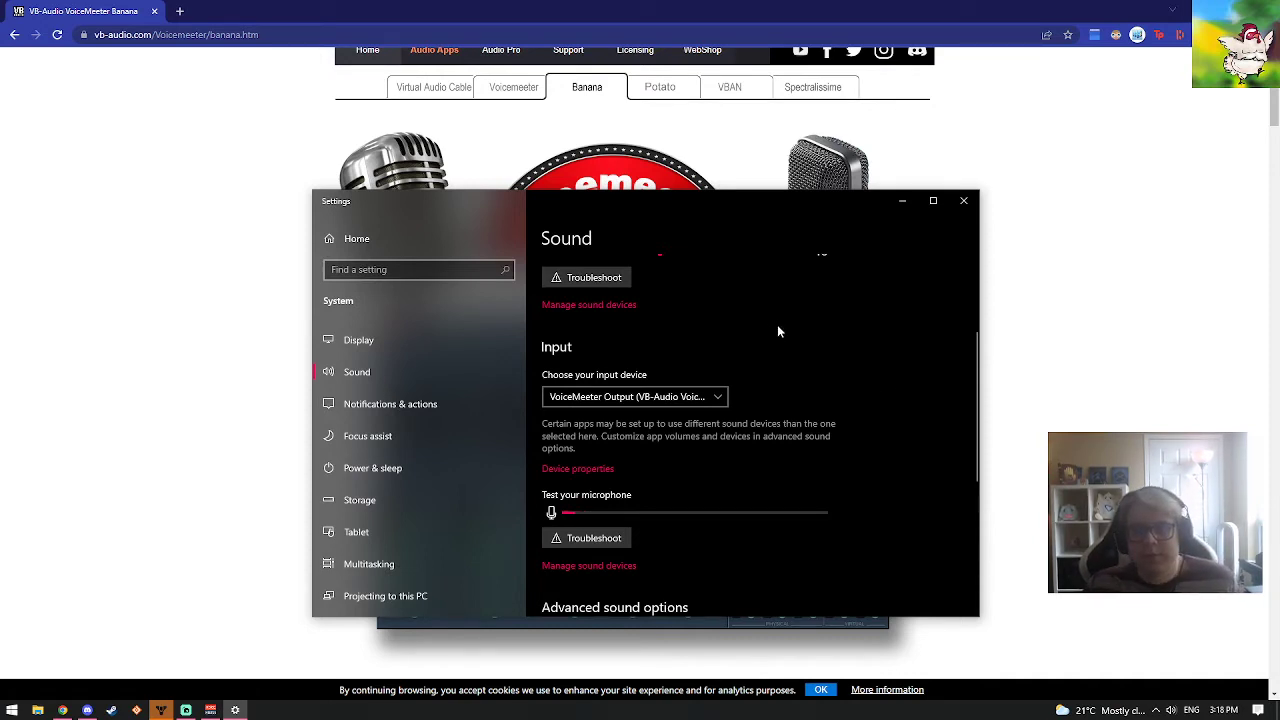
Open App volume and device preferences from the advanced sound options
scroll(810, 370, "down", 2)
scroll(818, 418, "up", 5)
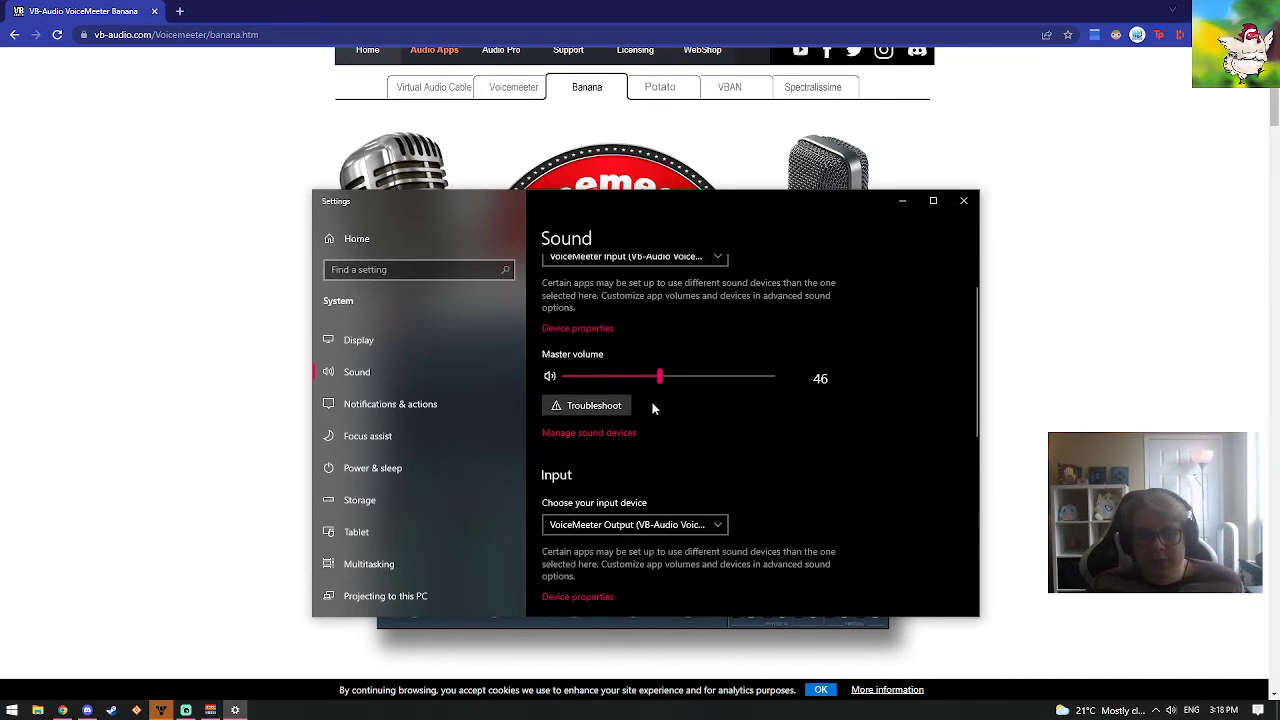
scroll(803, 381, "down", 8)
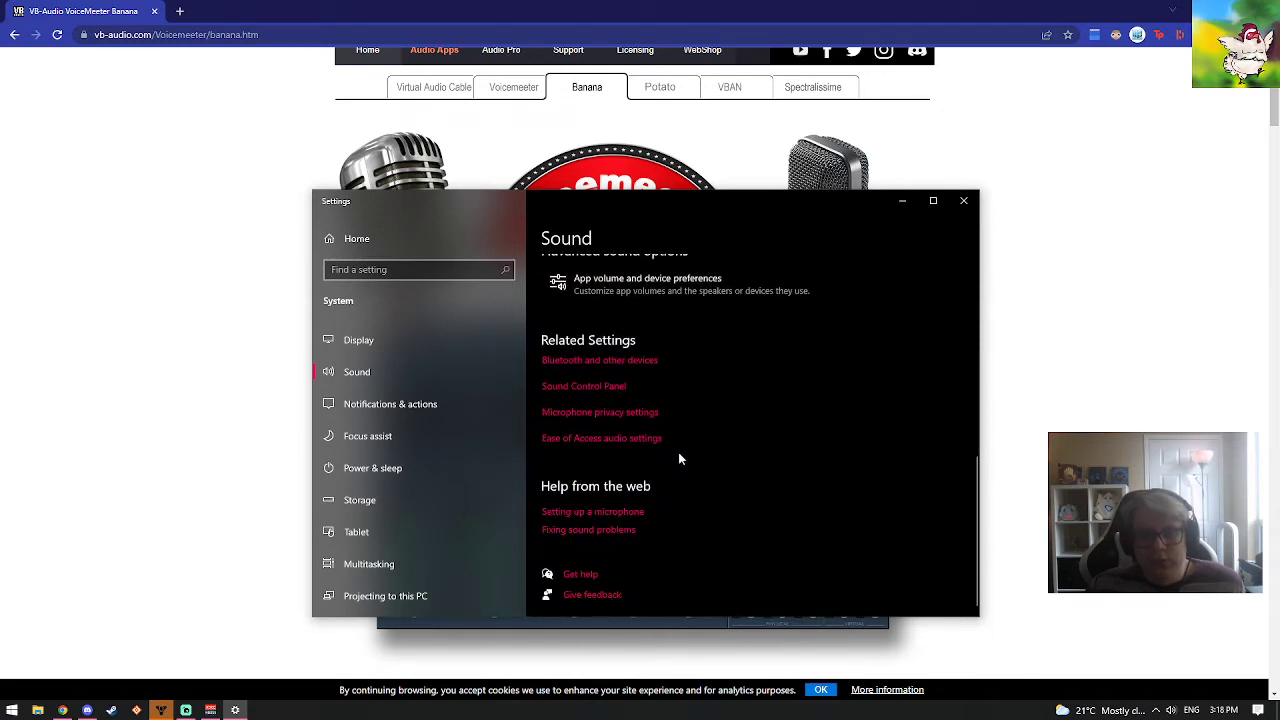
scroll(829, 391, "up", 2)
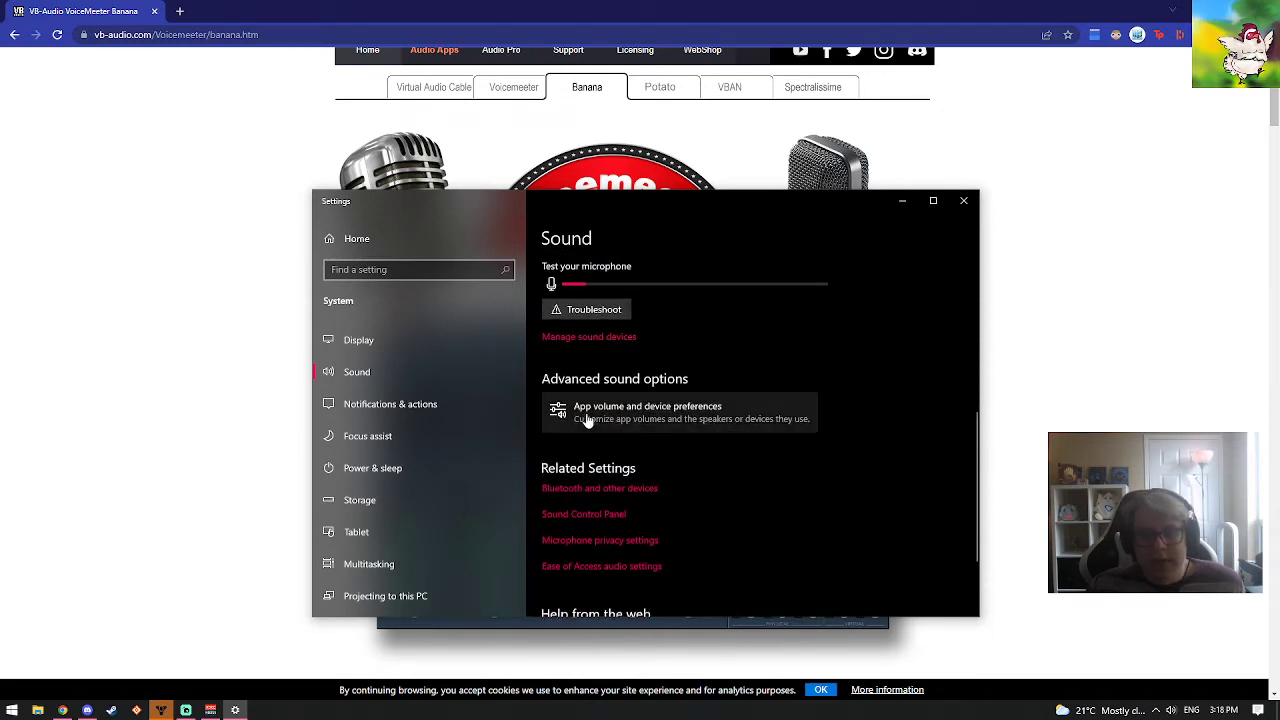
left_click(589, 416)
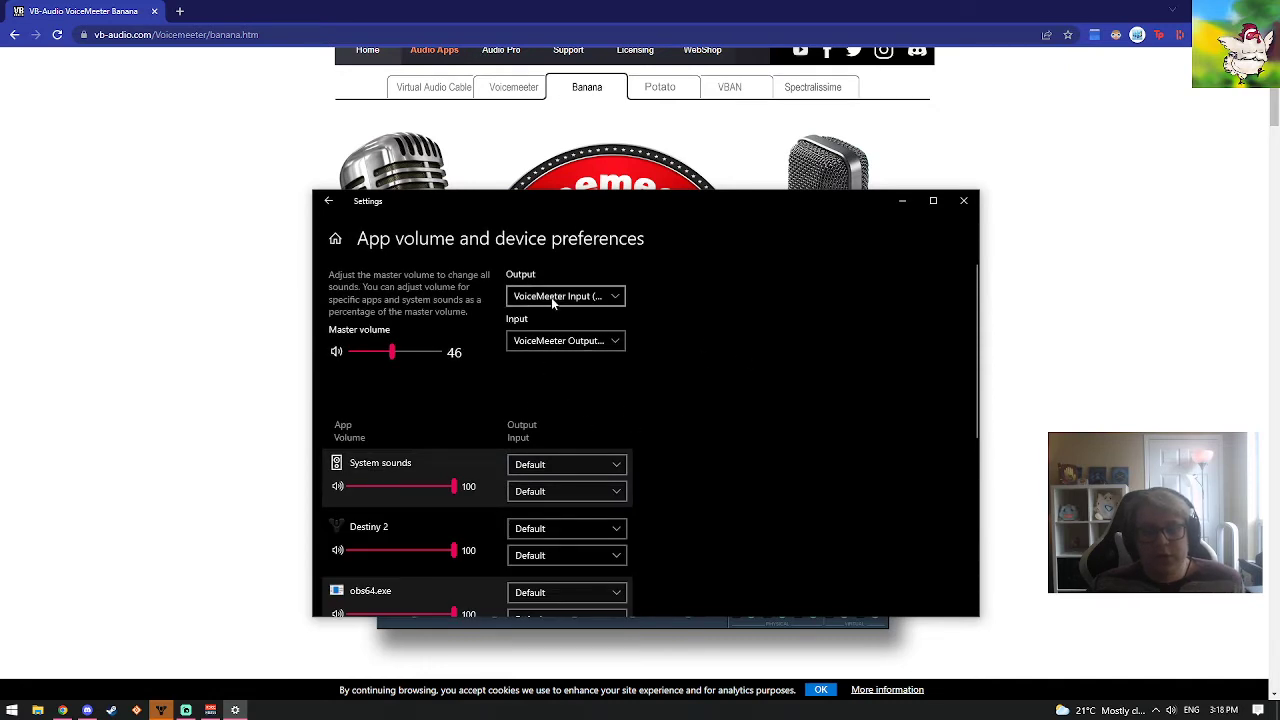
Review the available default output devices and look through the per-app volume list for Spotify
left_click(550, 297)
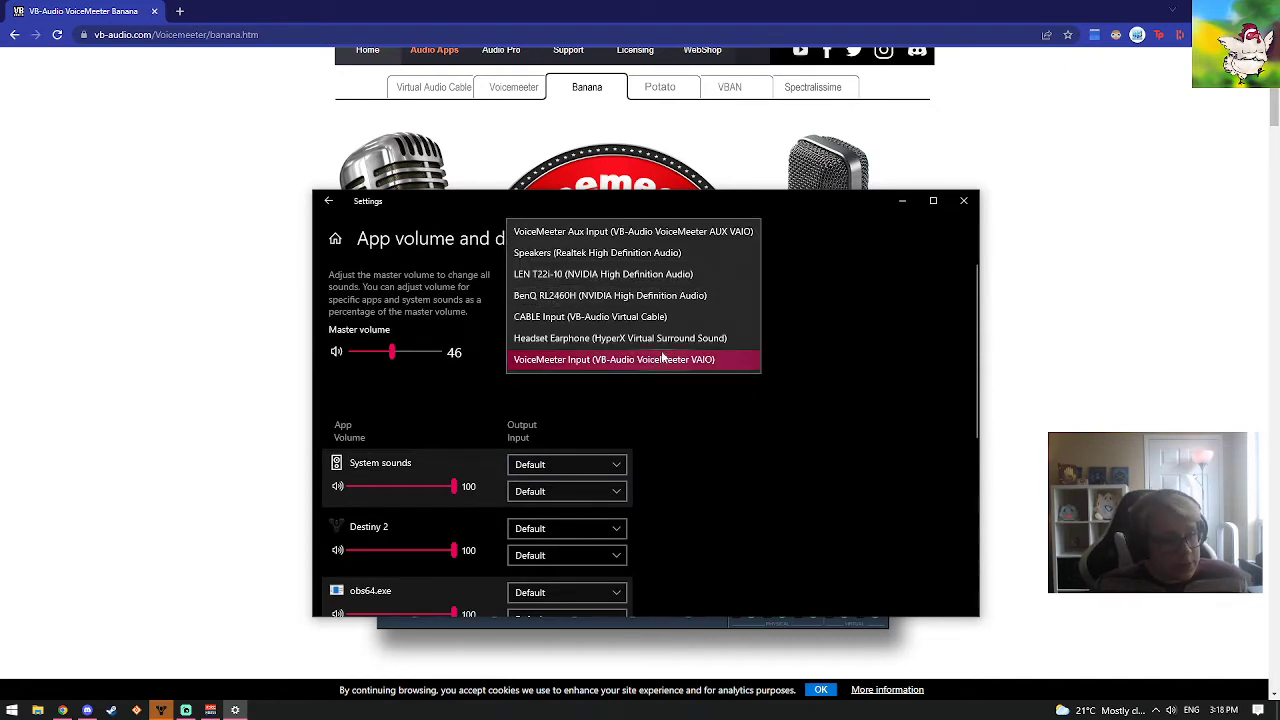
left_click(823, 426)
scroll(552, 352, "down", 2)
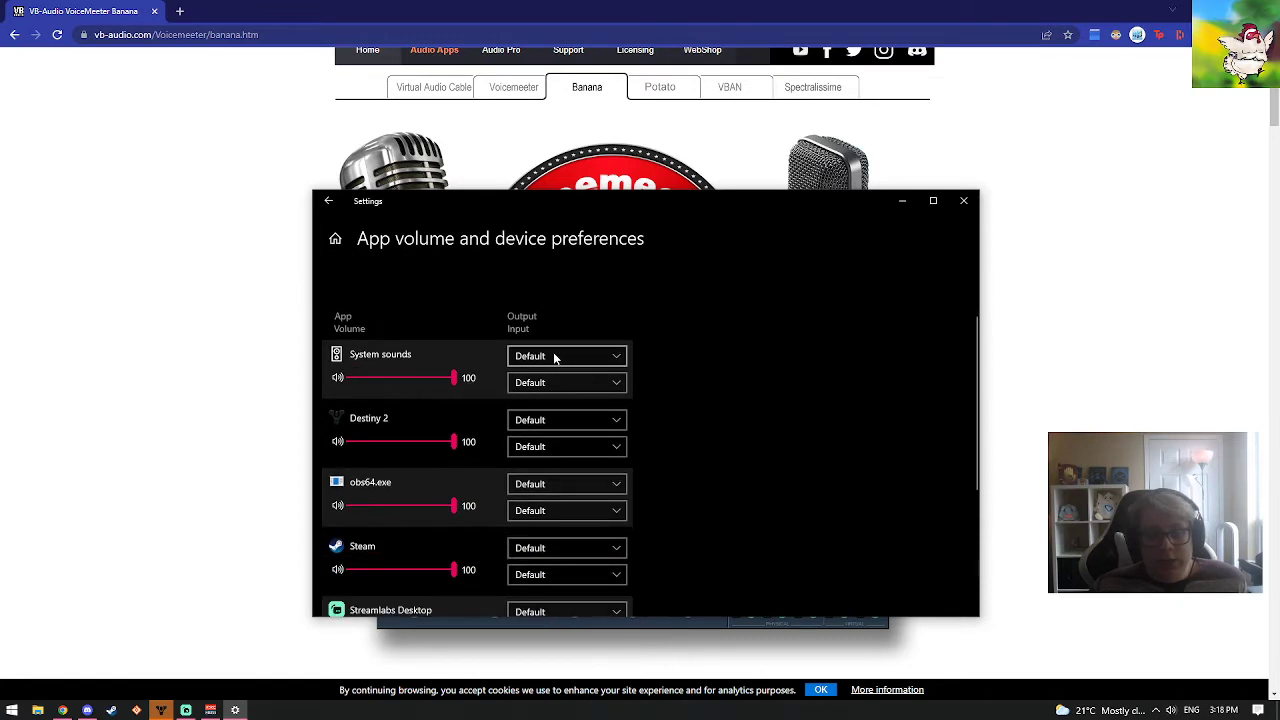
scroll(555, 358, "down", 4)
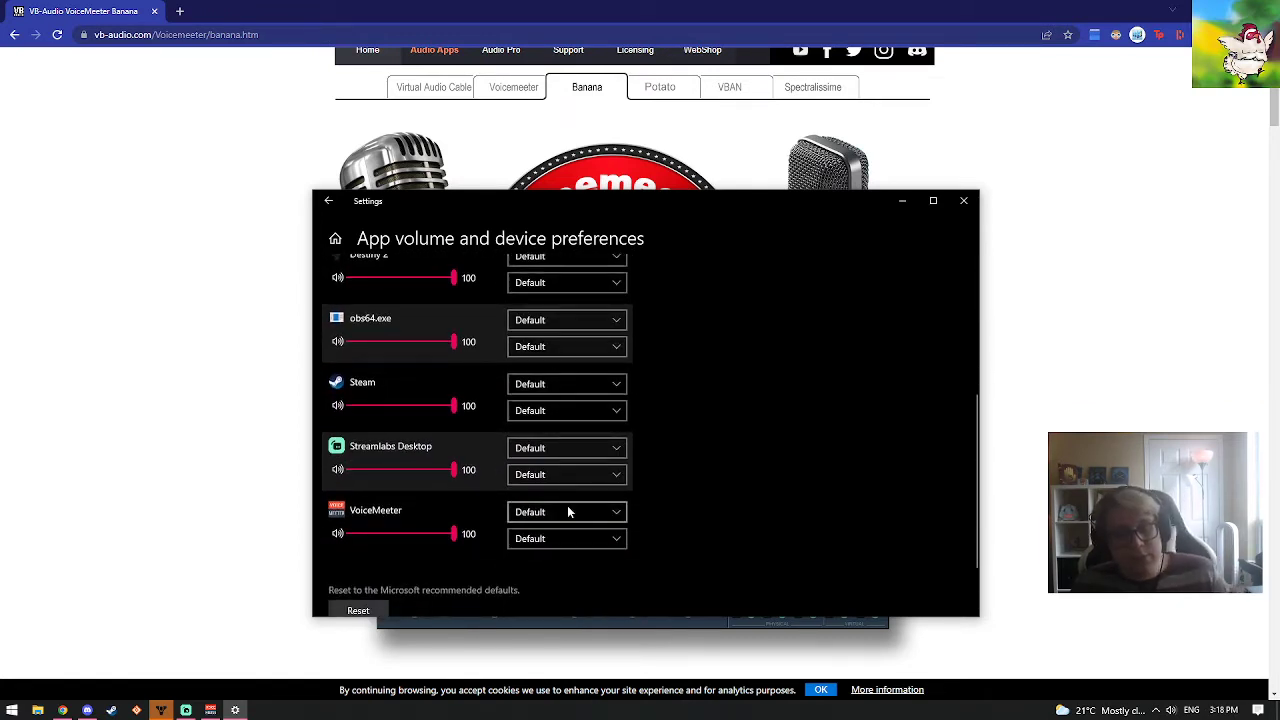
scroll(690, 463, "down", 1)
scroll(689, 463, "up", 1)
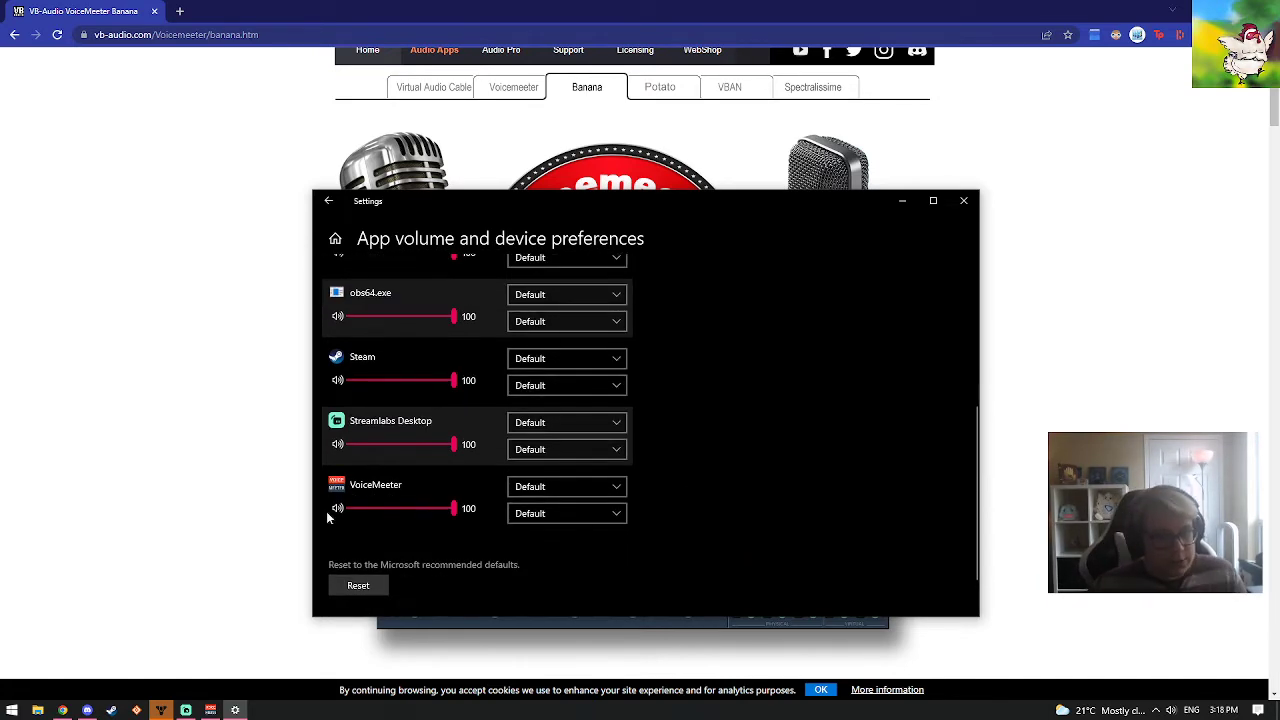
Find and launch the Spotify app
key("super")
type("spotify")
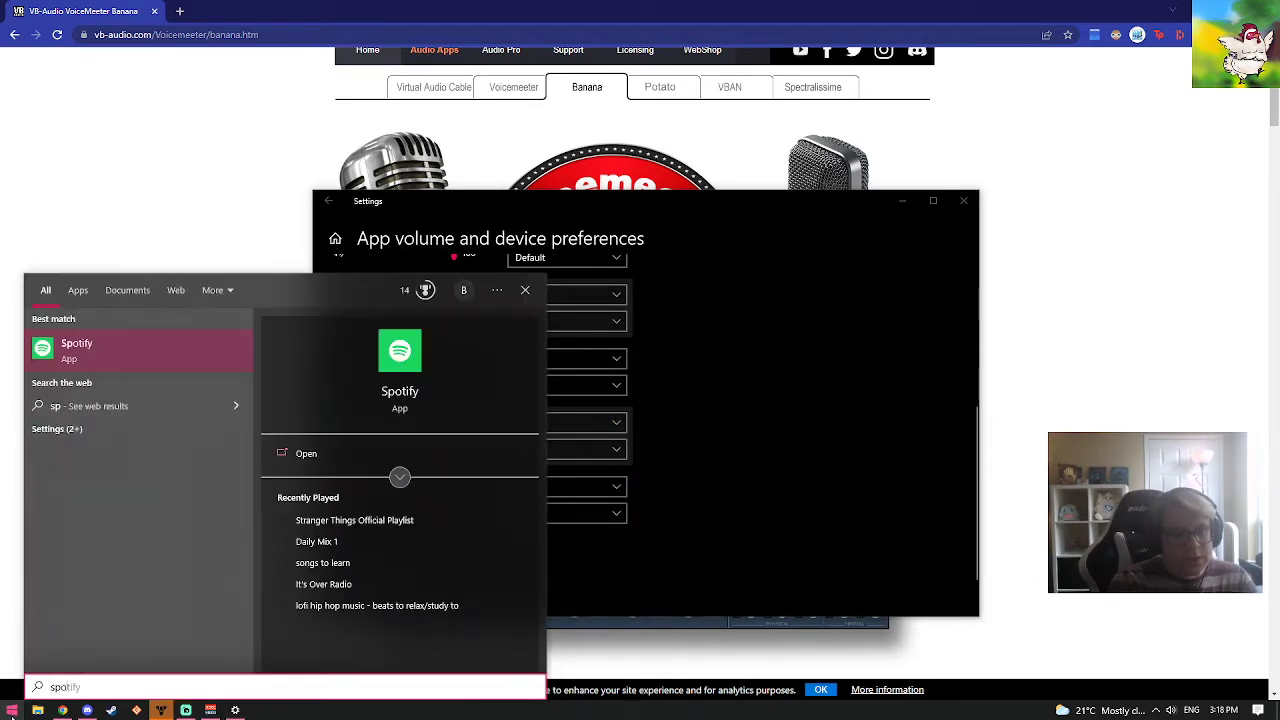
key("Return")
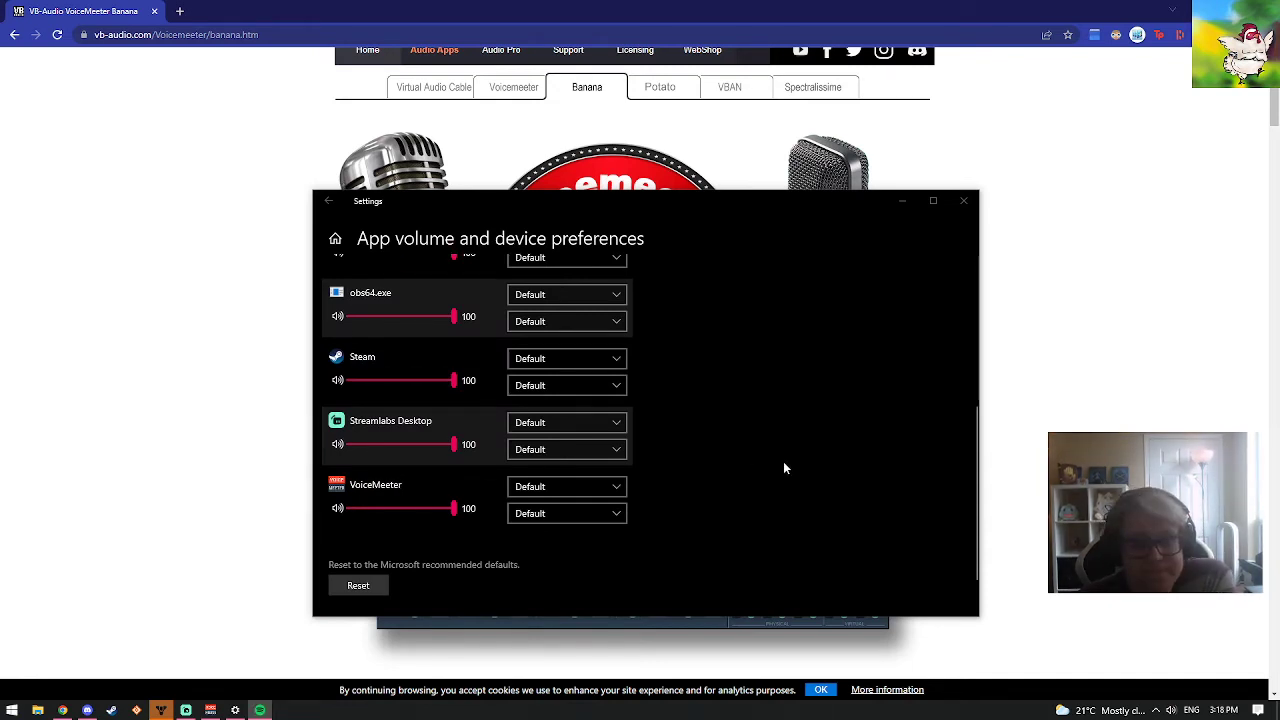
Go back to the Sound settings and reopen App volume and device preferences to refresh the app list
scroll(625, 511, "up", 3)
scroll(625, 513, "up", 1)
left_click(328, 203)
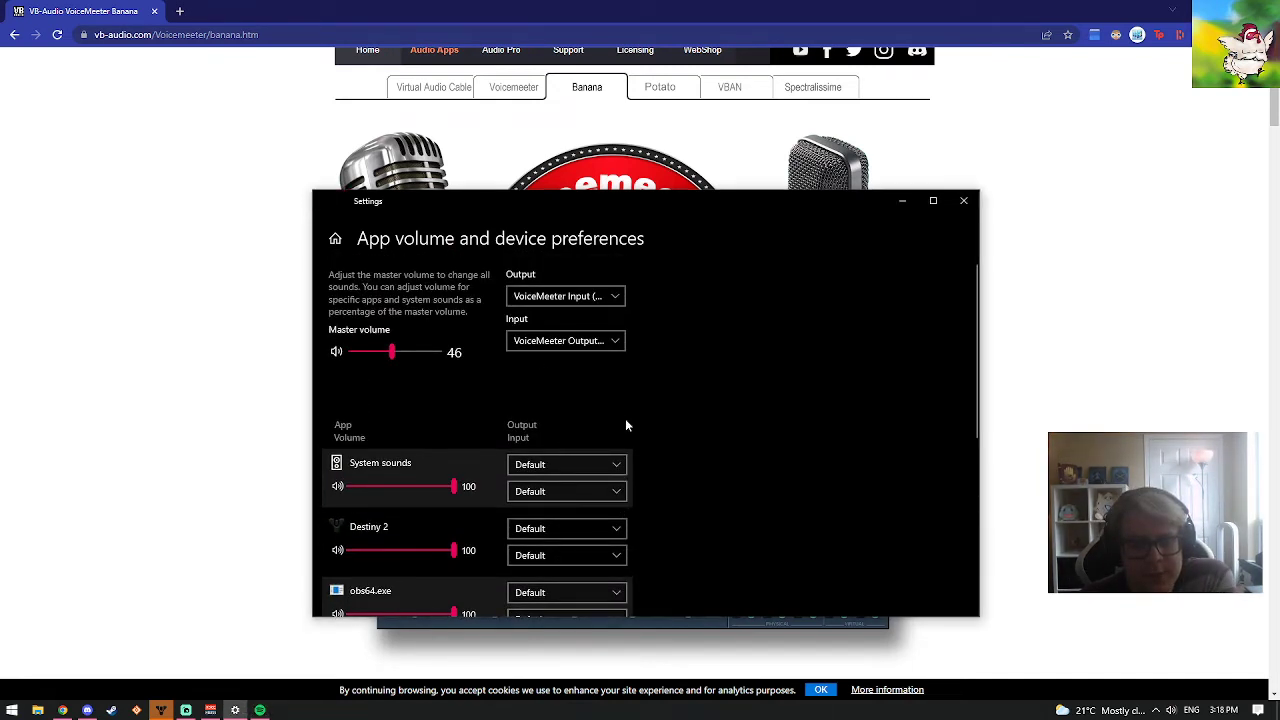
scroll(522, 440, "down", 3)
scroll(655, 546, "down", 10)
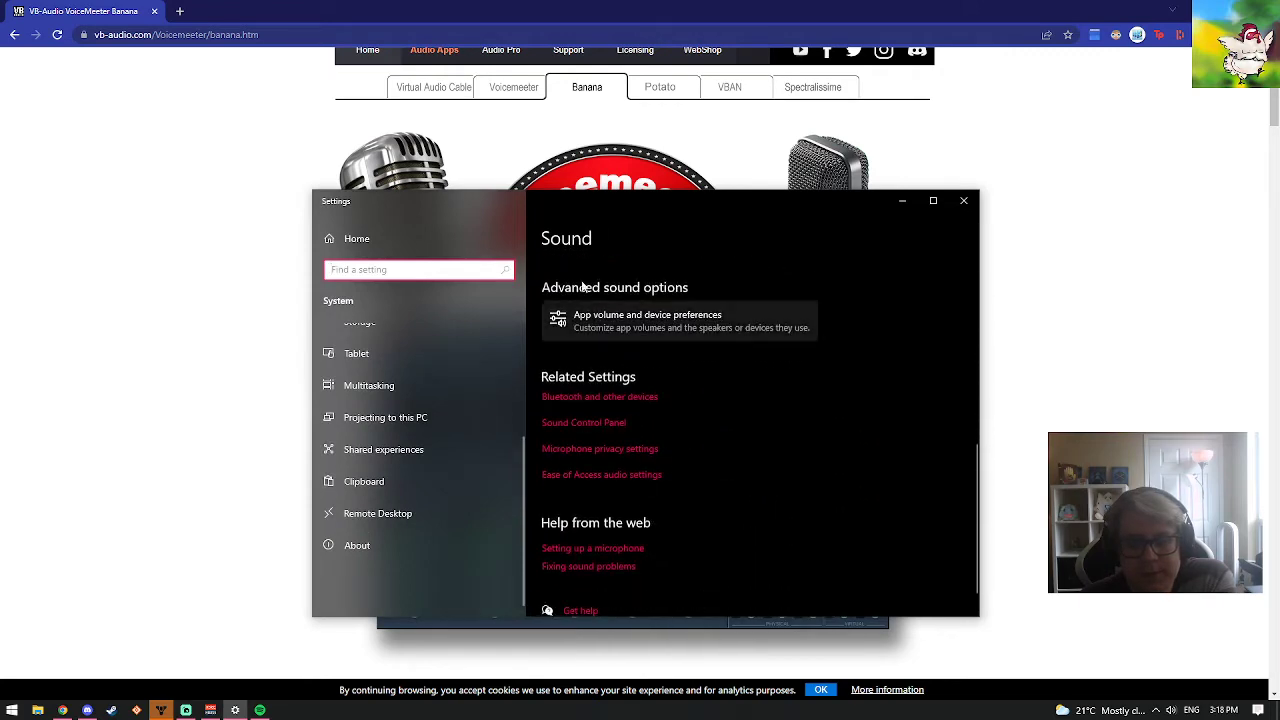
left_click(603, 336)
Set the output device of Spotify Music to VoiceMeeter Aux Input (VB-Audio VoiceMeeter AUX VAIO)
scroll(686, 432, "down", 8)
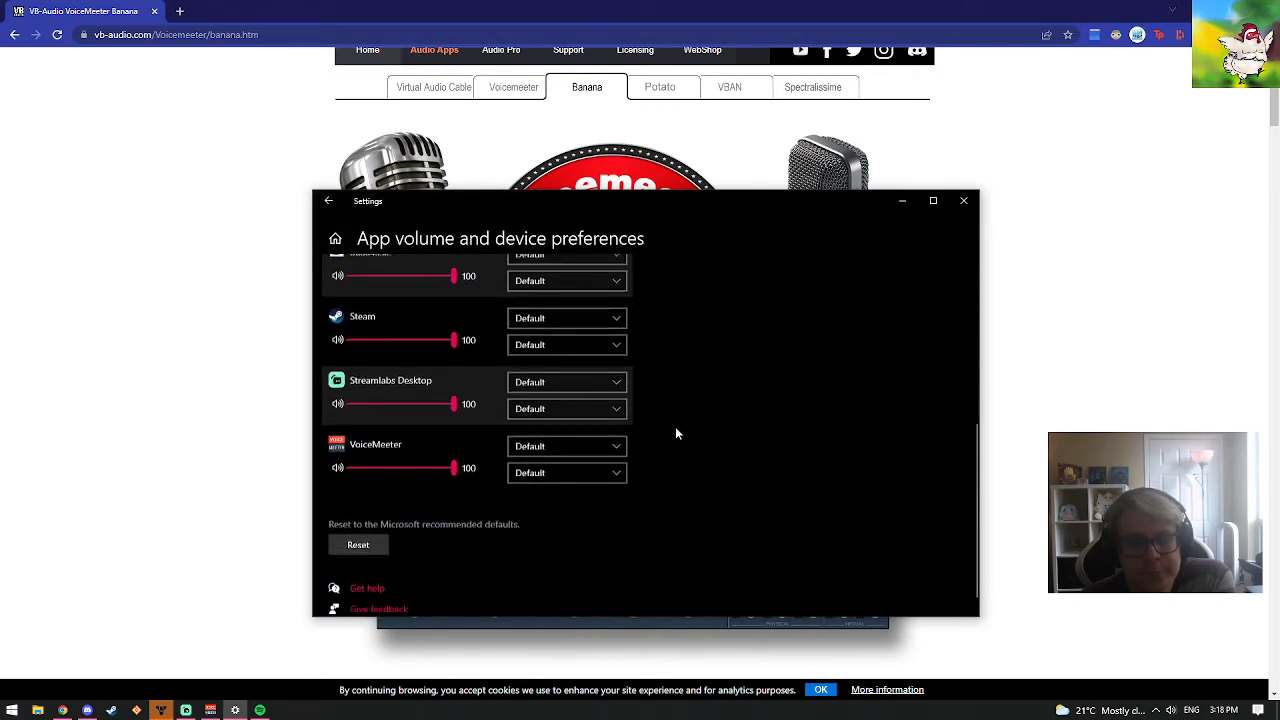
scroll(526, 450, "up", 7)
scroll(526, 450, "down", 6)
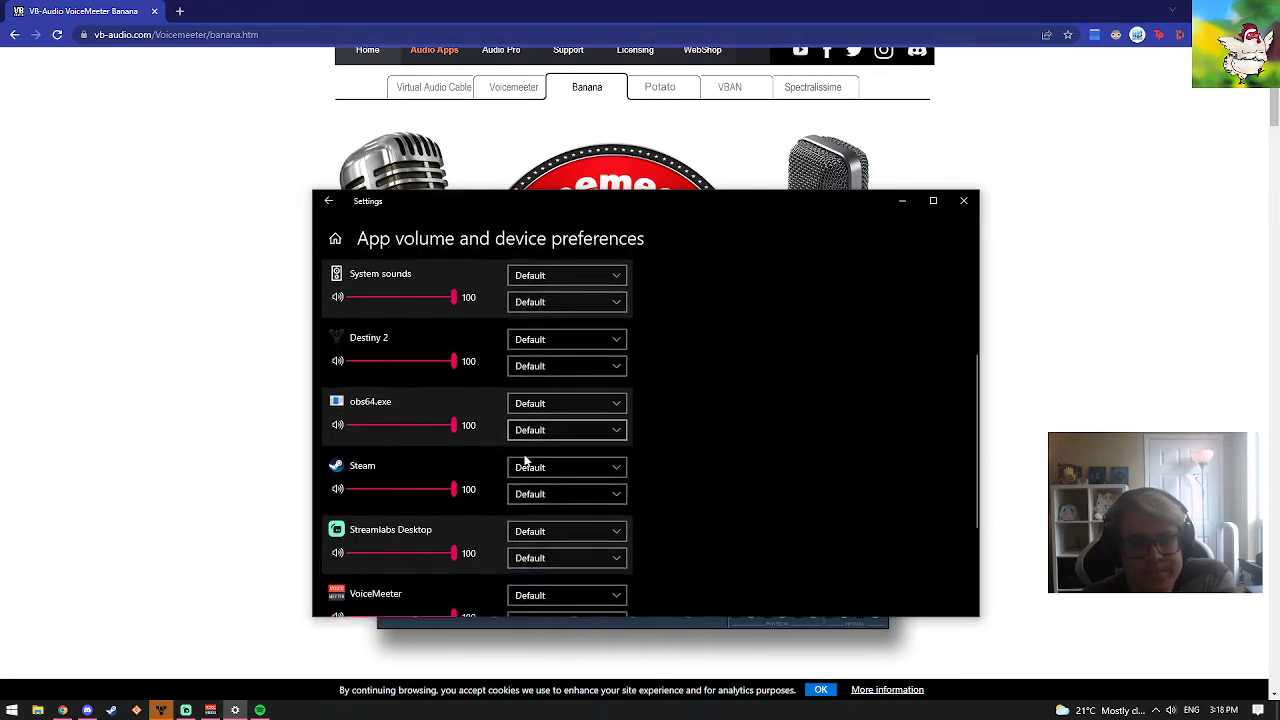
scroll(525, 458, "down", 1)
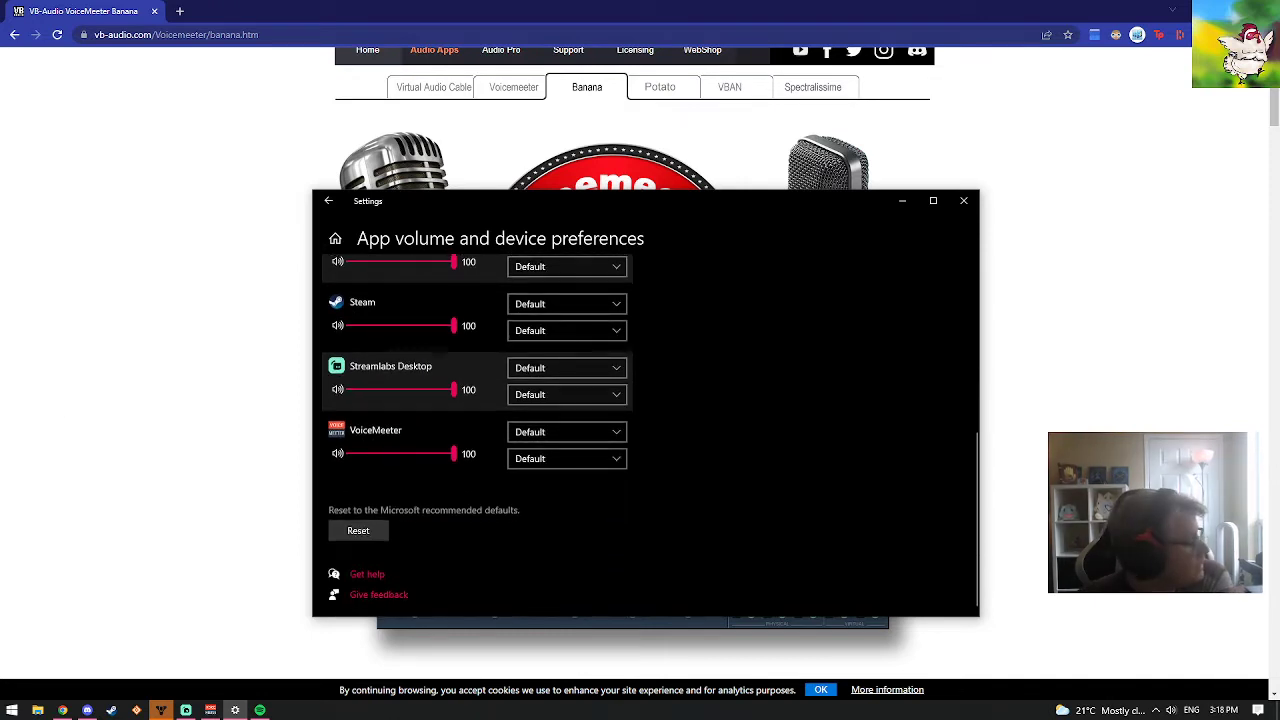
scroll(709, 434, "up", 10)
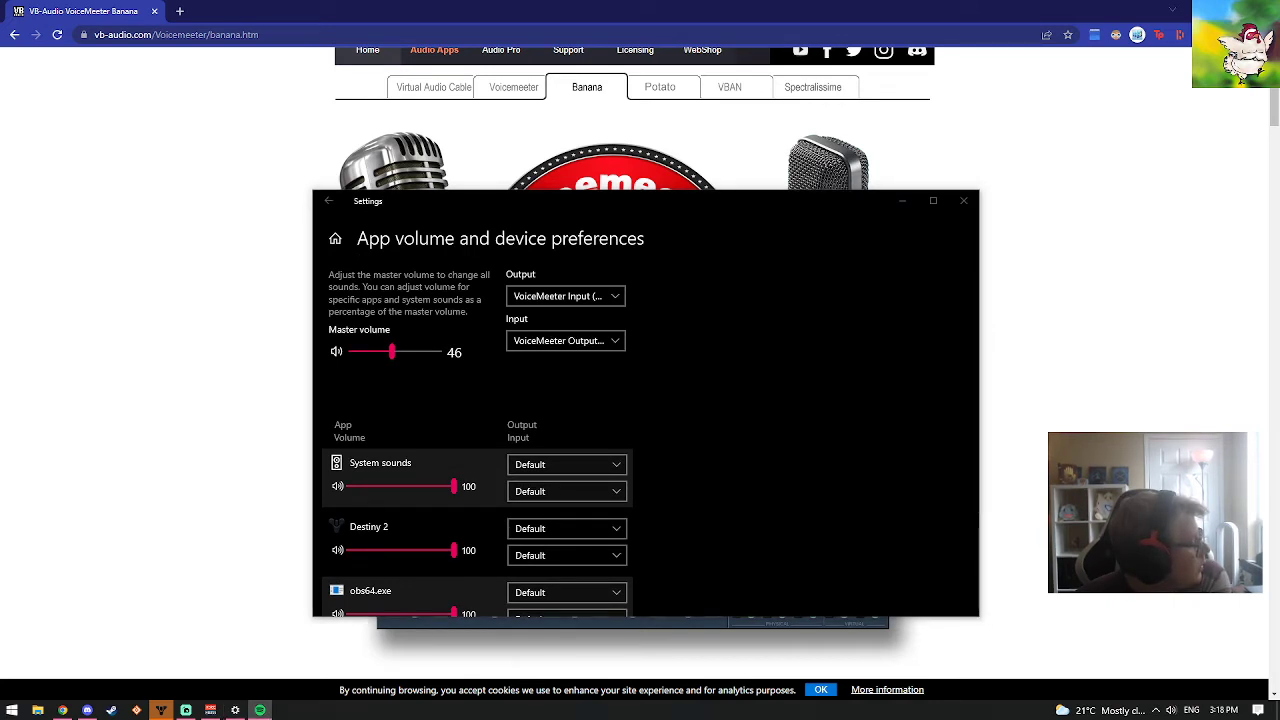
scroll(811, 433, "down", 3)
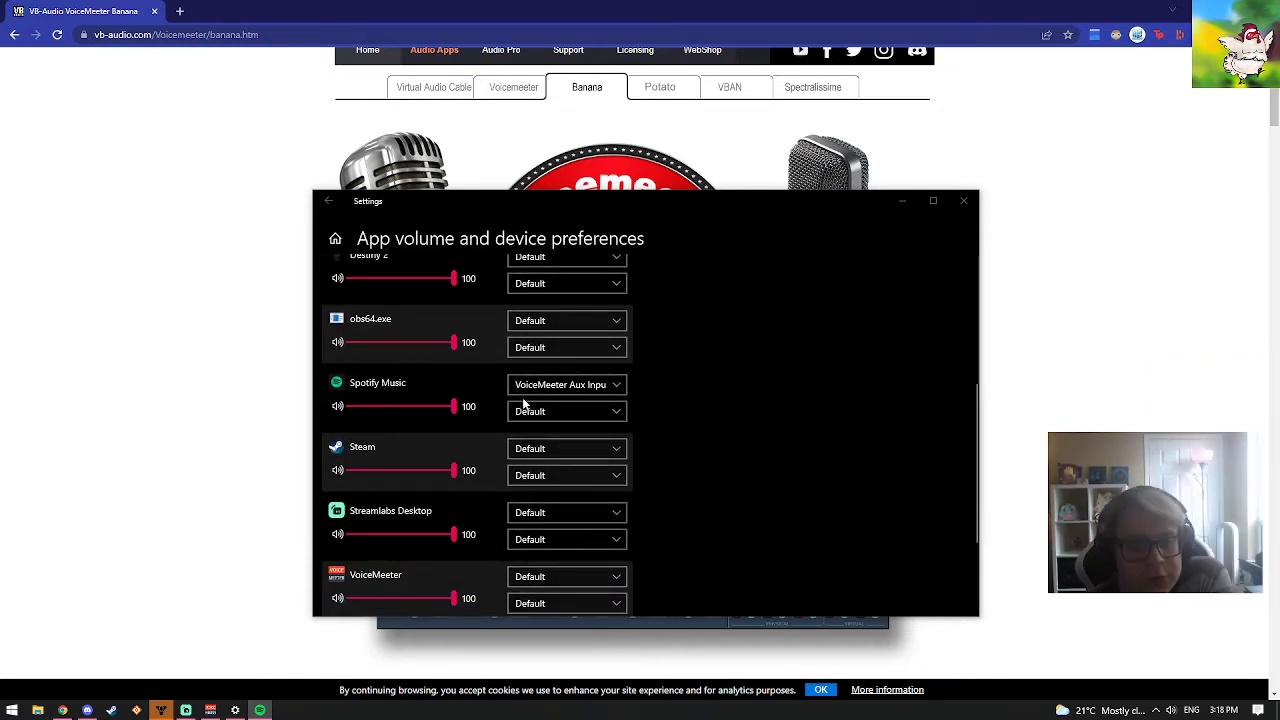
left_click(612, 389)
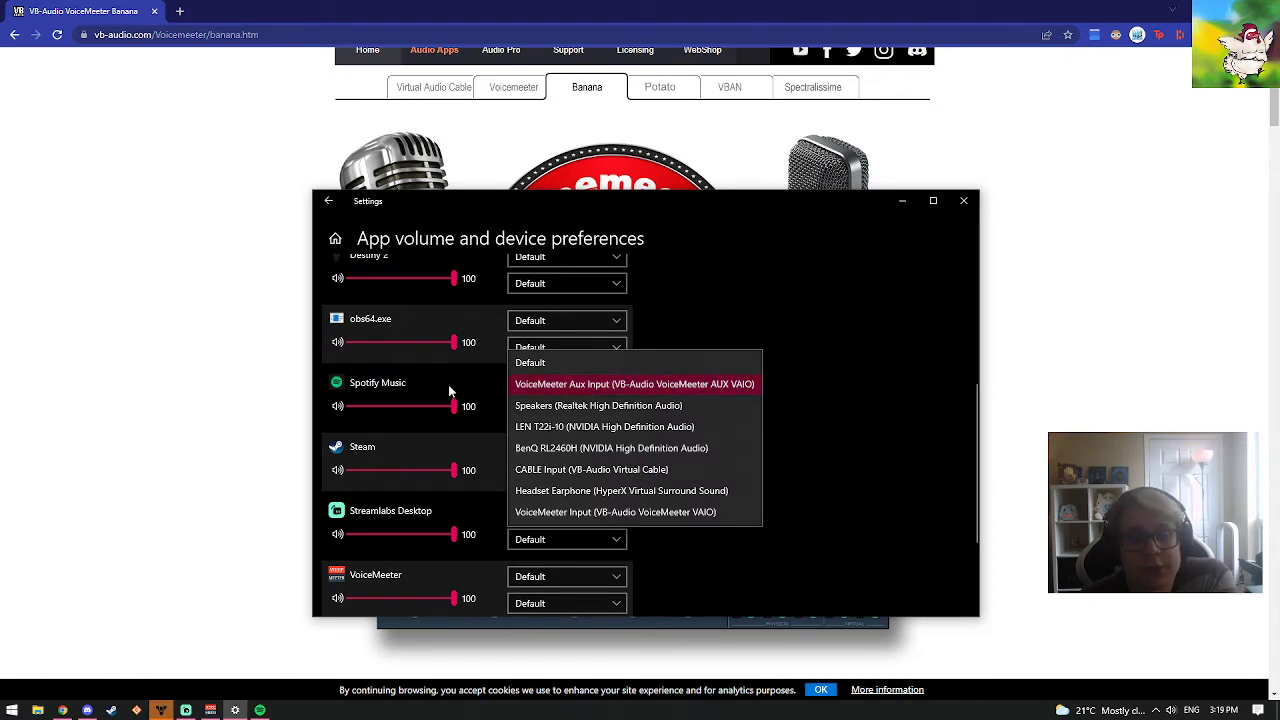
left_click(538, 386)
Recheck the default output device choices for all apps and leave the selection as it is
scroll(835, 368, "up", 3)
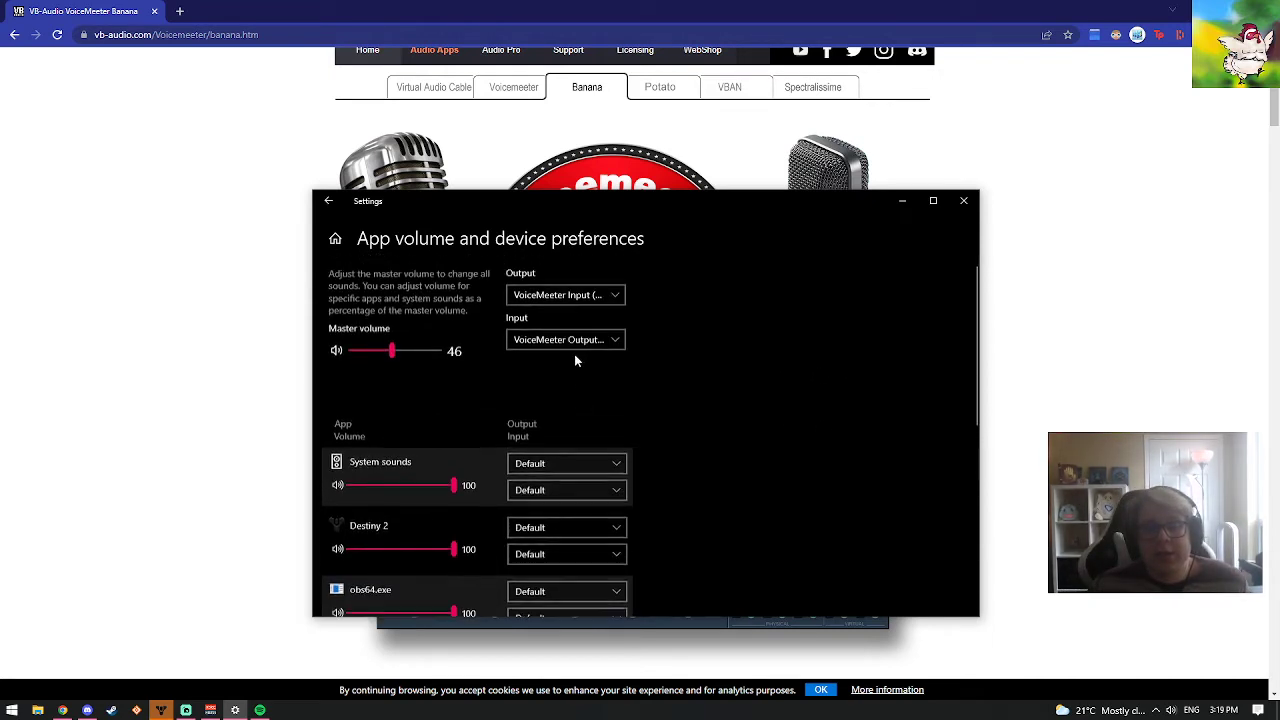
left_click(530, 297)
left_click(885, 305)
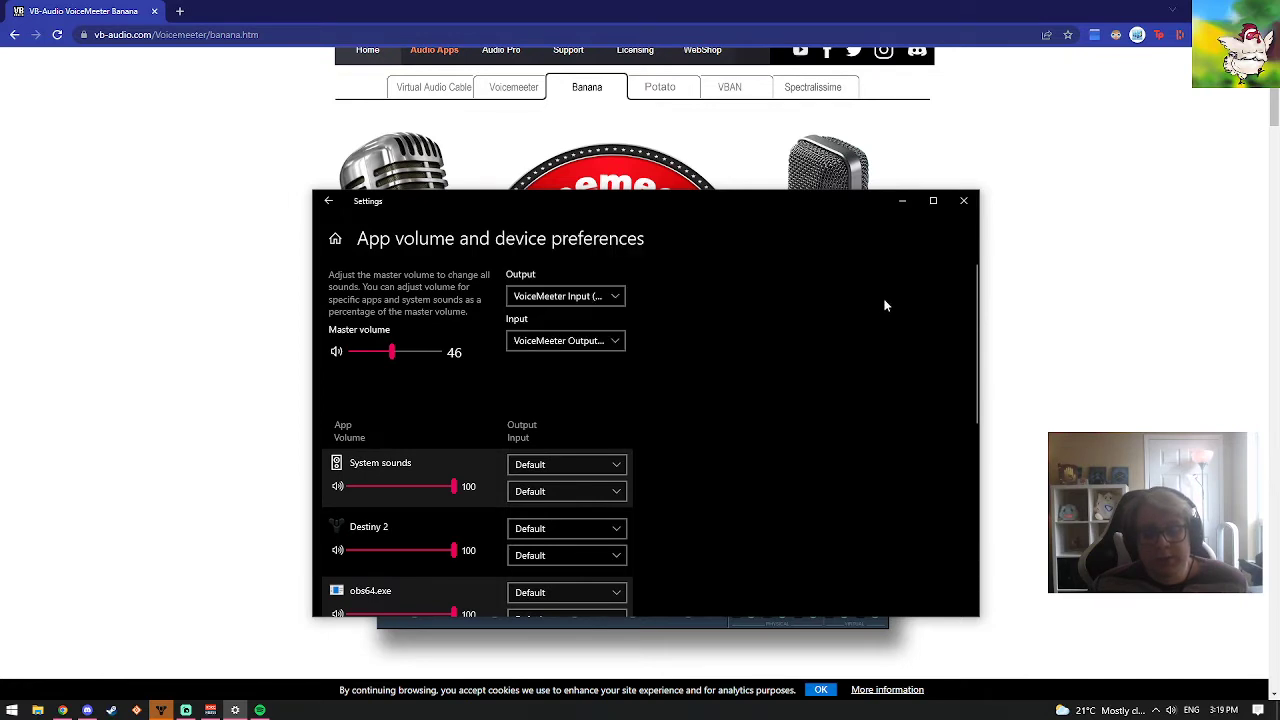
Switch to VoiceMeeter Banana and check the device choices for hardware outputs A1, A2 and A3 and the bus routing of both virtual inputs
left_click(210, 710)
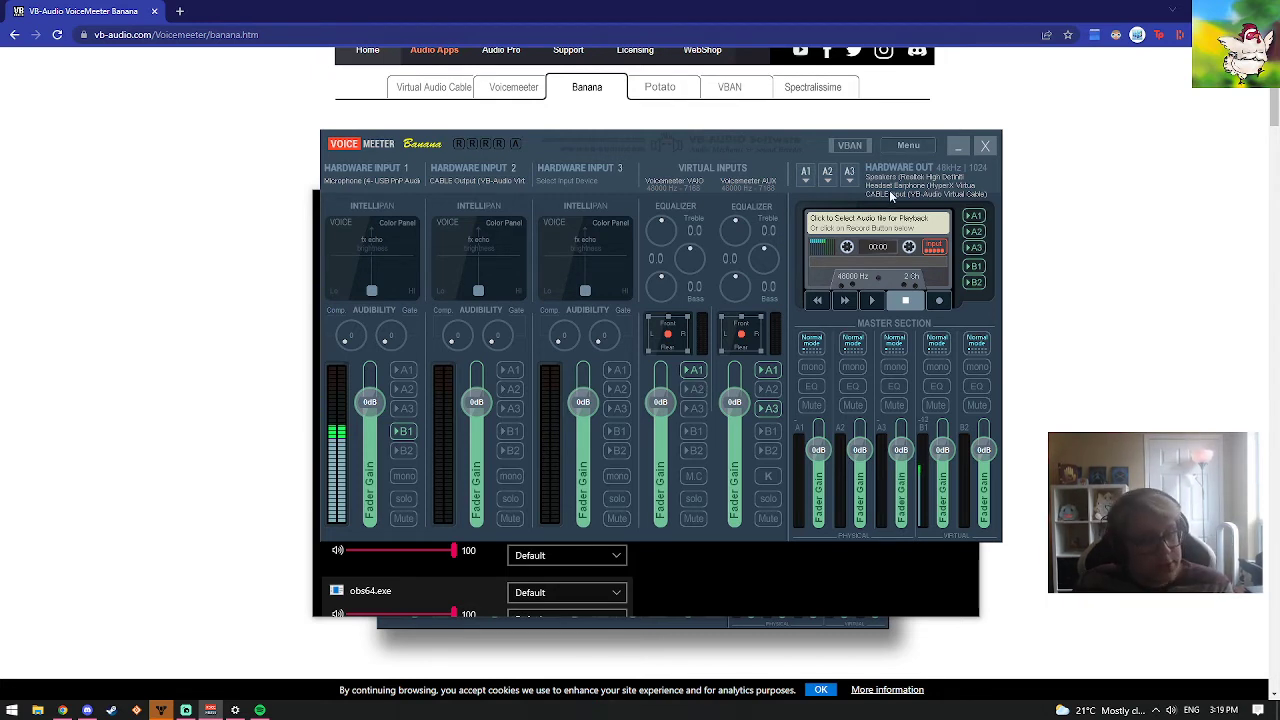
left_click(856, 174)
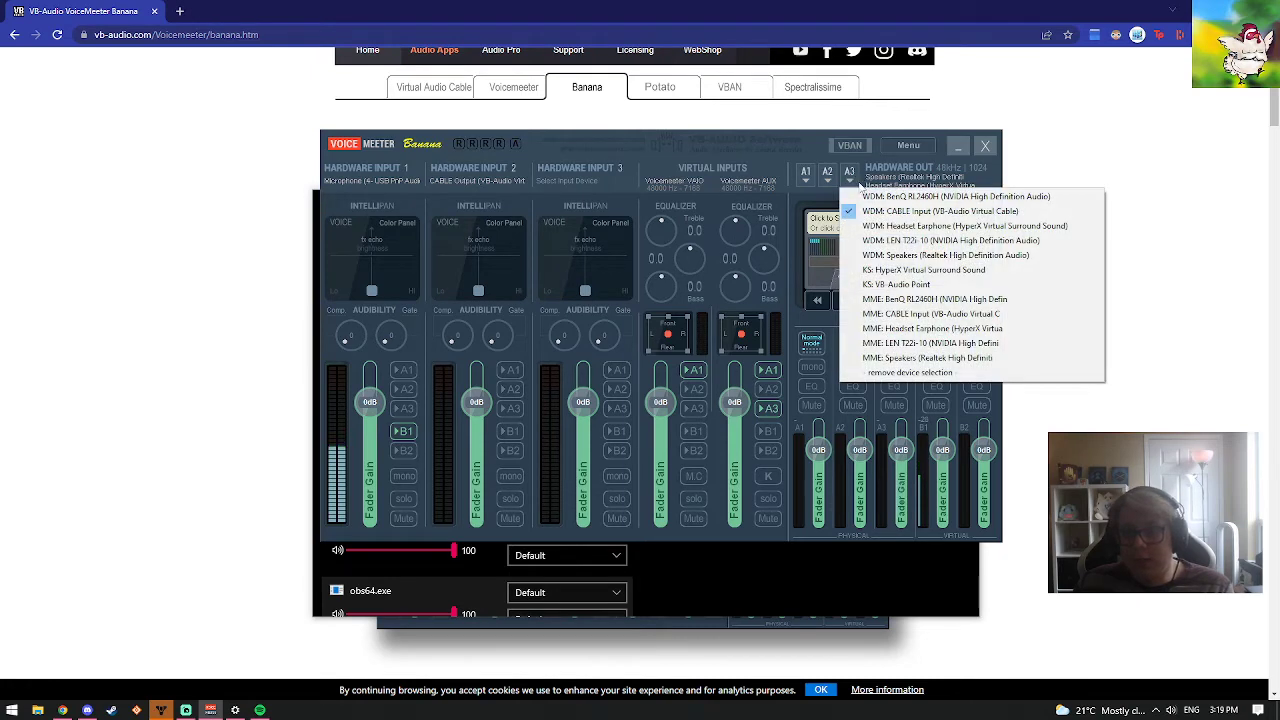
left_click(829, 176)
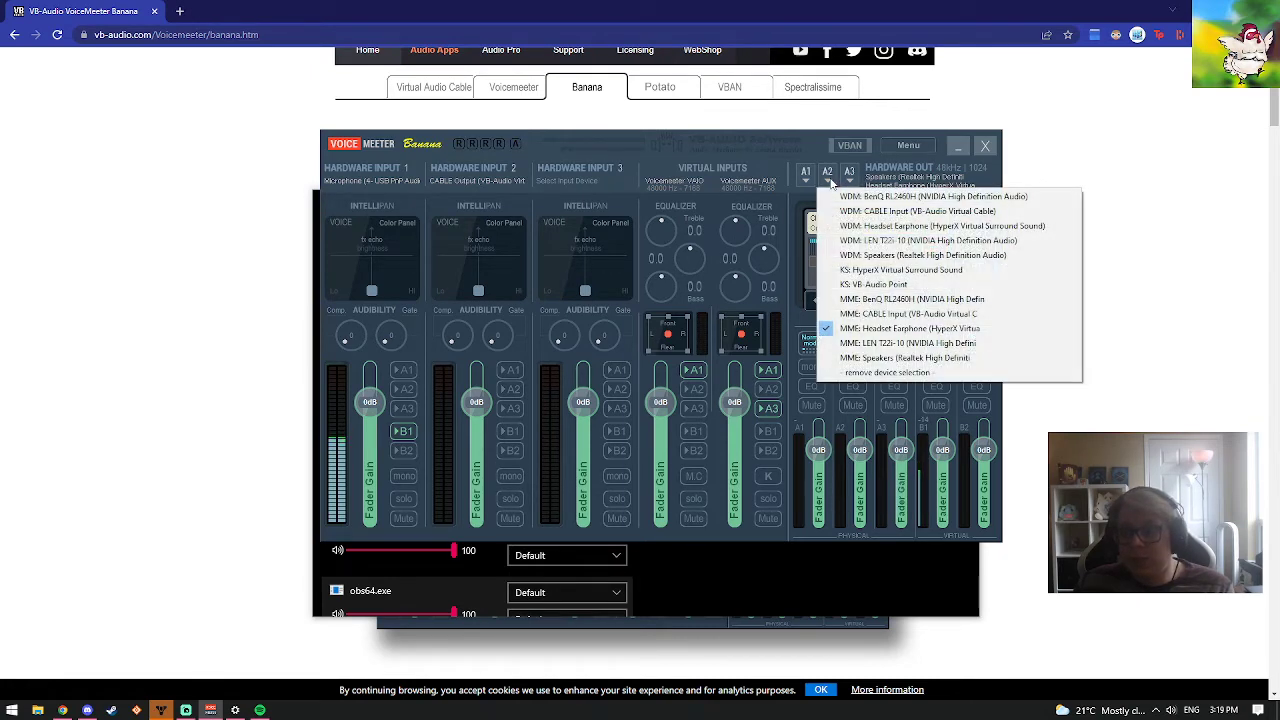
left_click(805, 180)
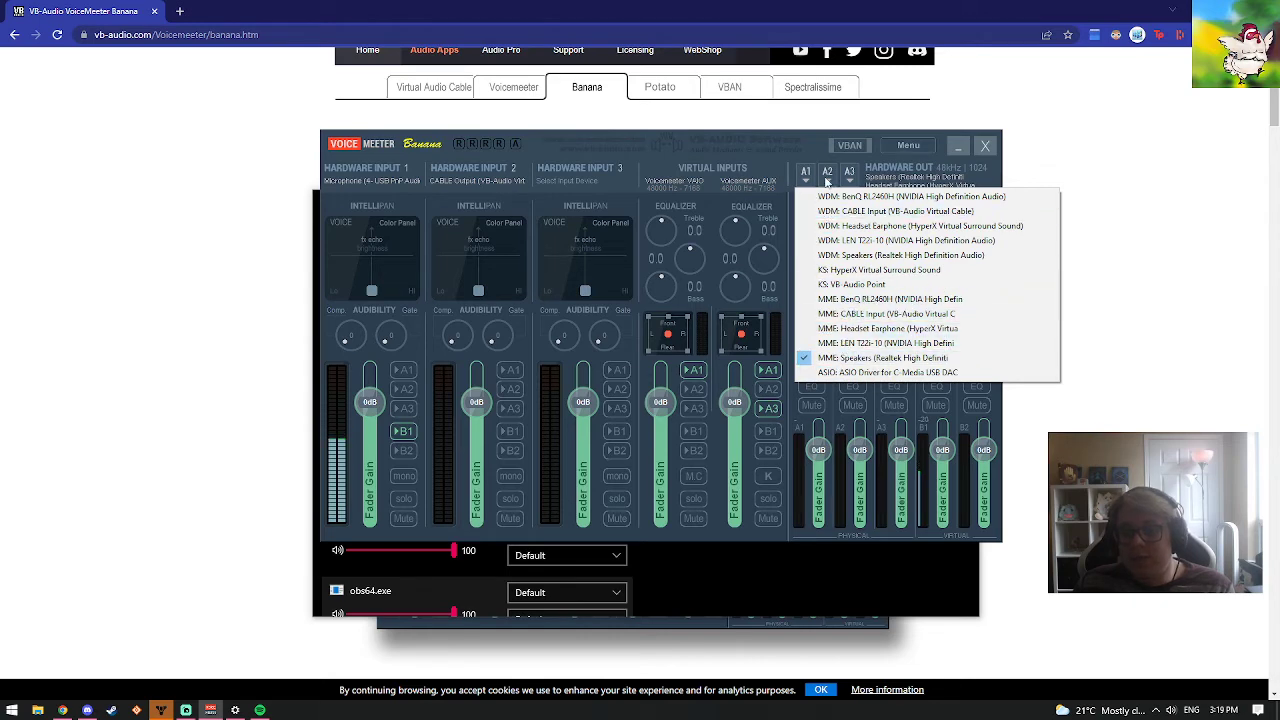
left_click(834, 178)
left_click(849, 179)
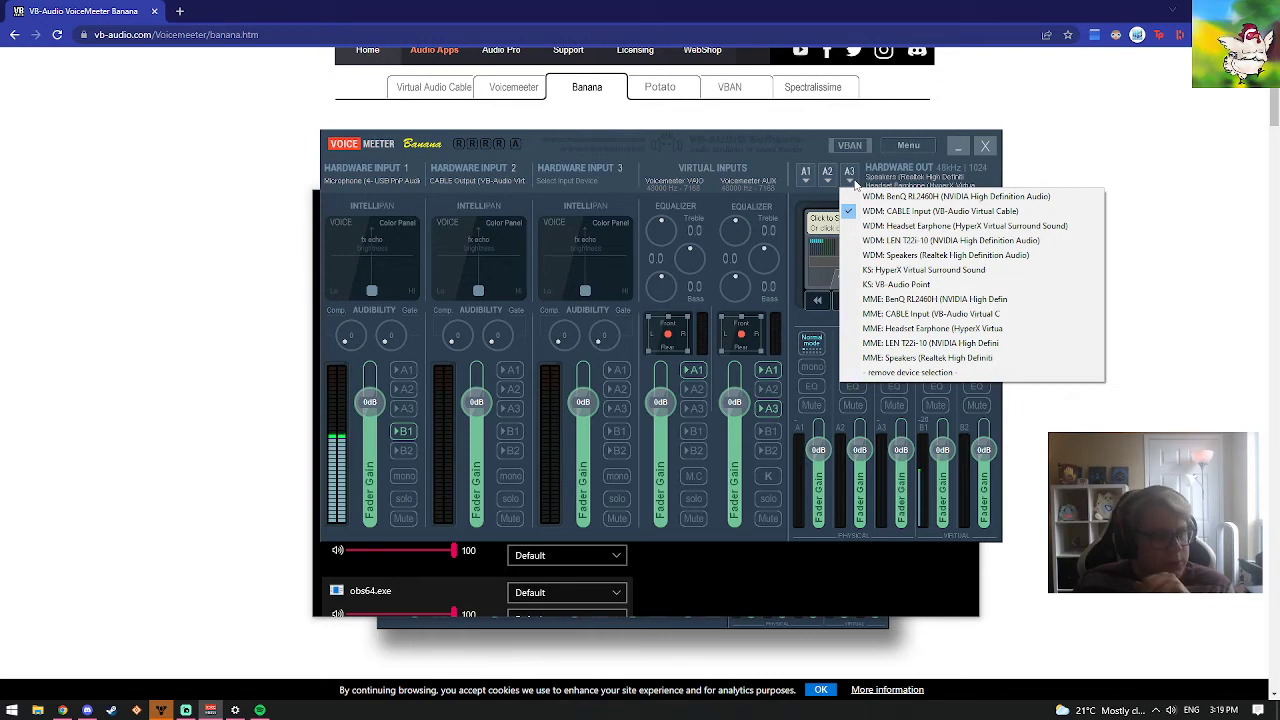
left_click(810, 155)
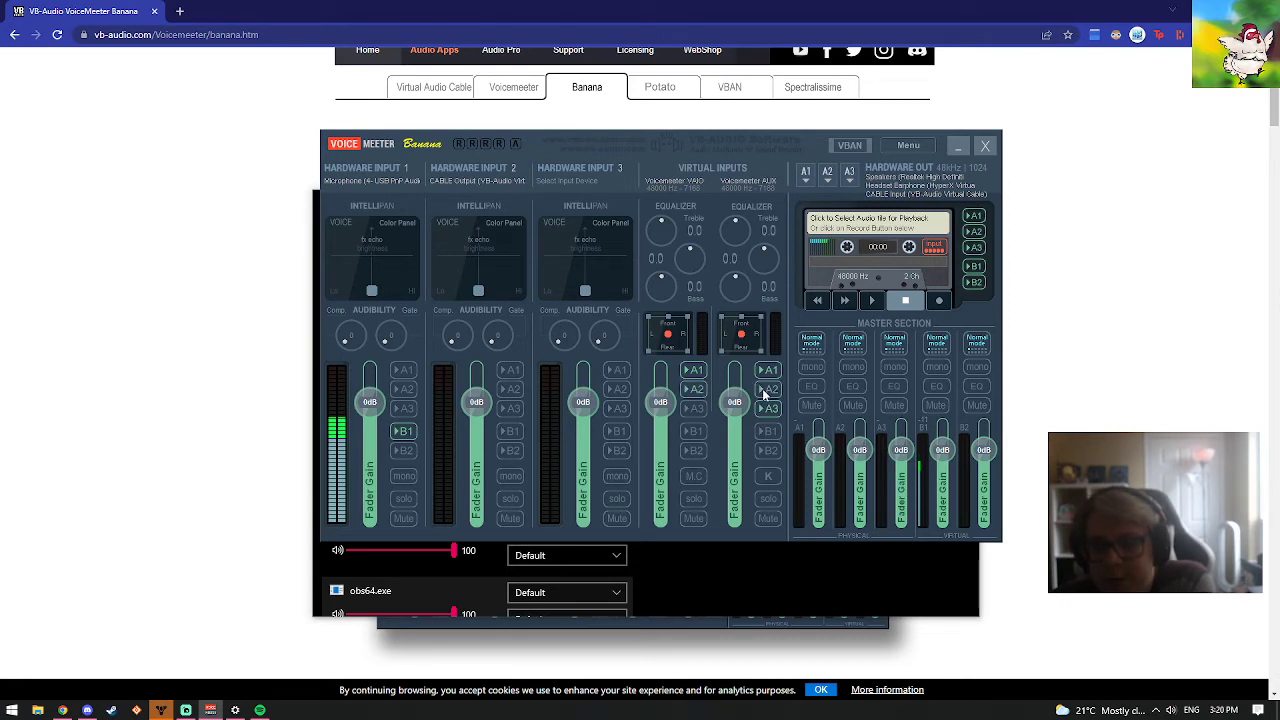
left_click(700, 372)
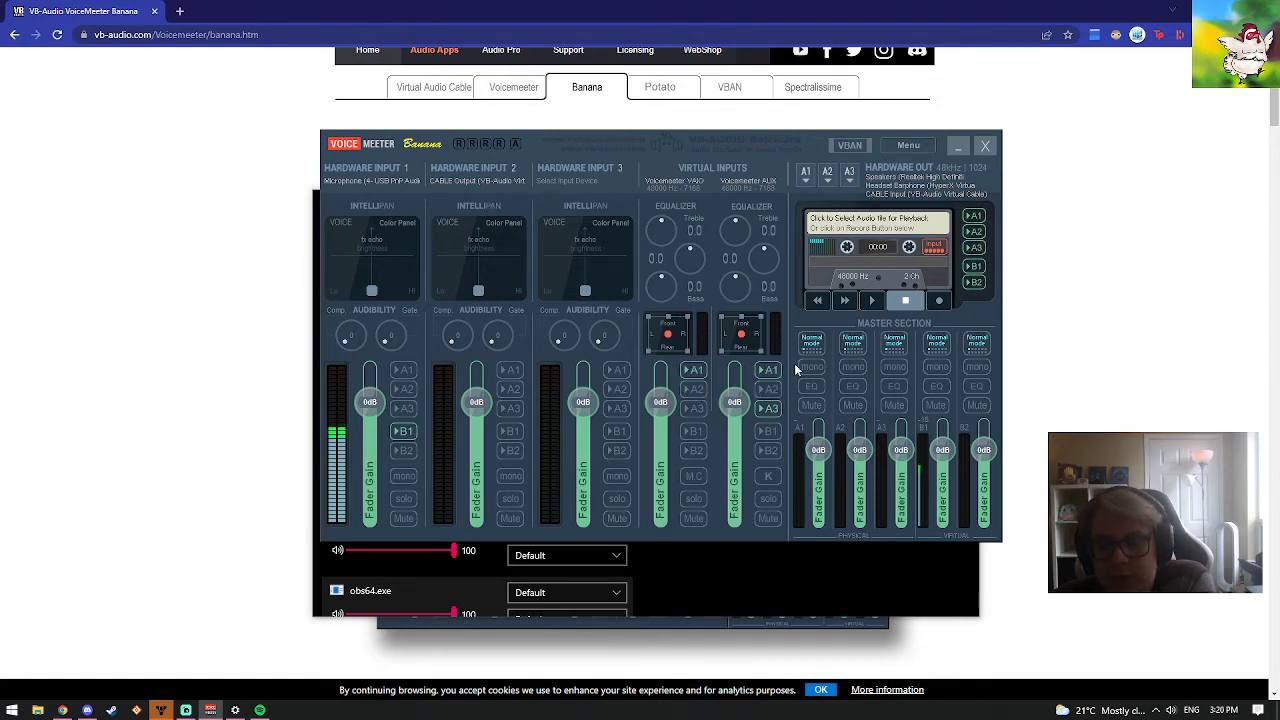
left_click(769, 410)
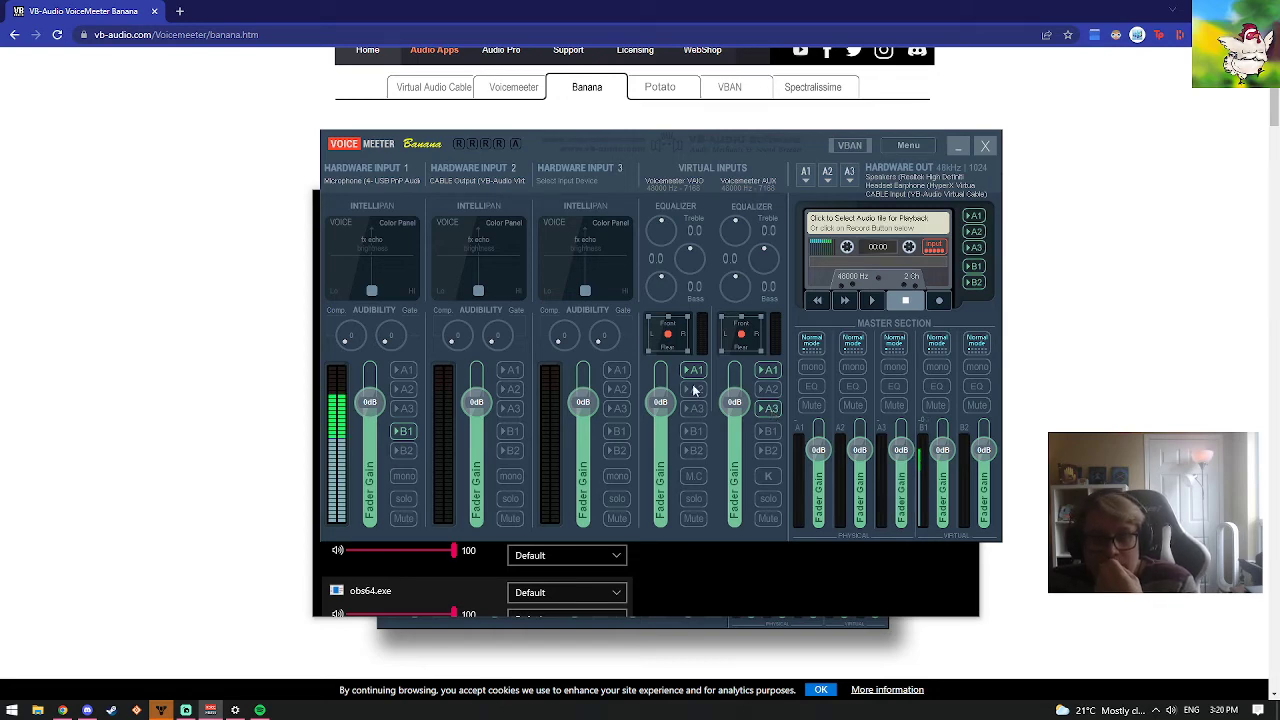
Switch to Streamlabs Desktop and select the Spotify - Aux Input from Banana source inside the Audio folder
left_click(200, 516)
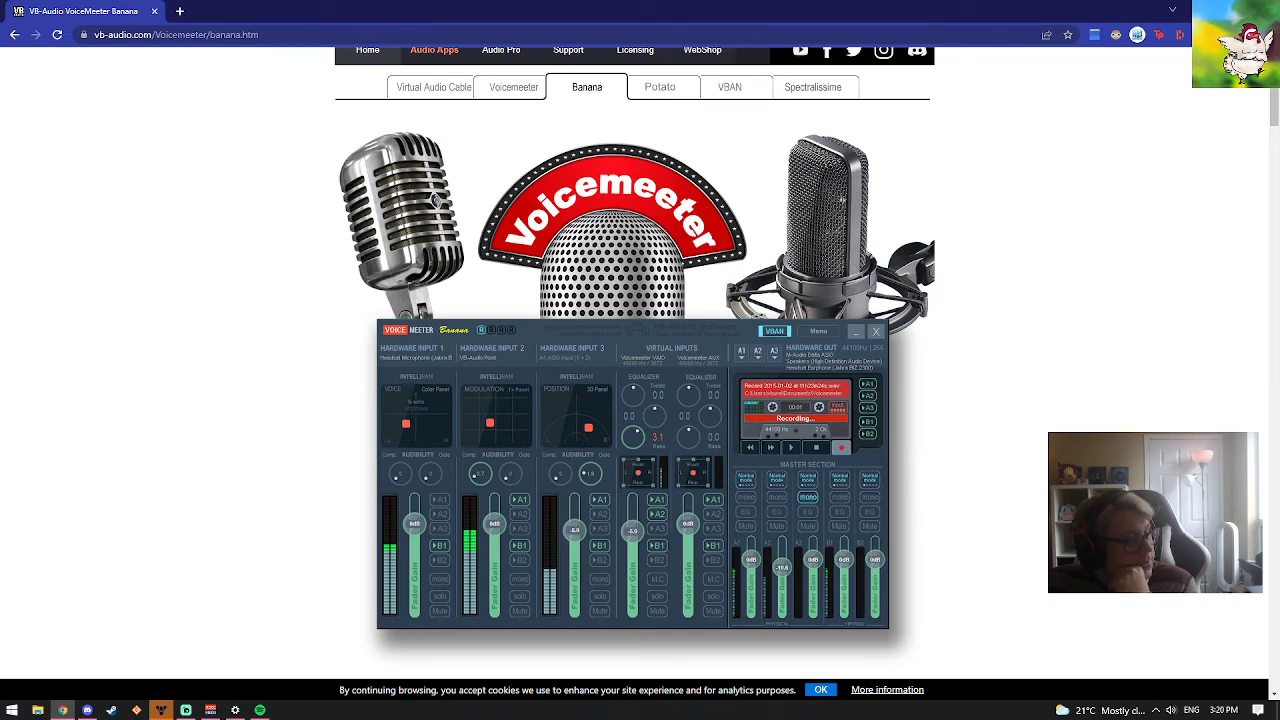
left_click_drag(0, 12, 800, 2)
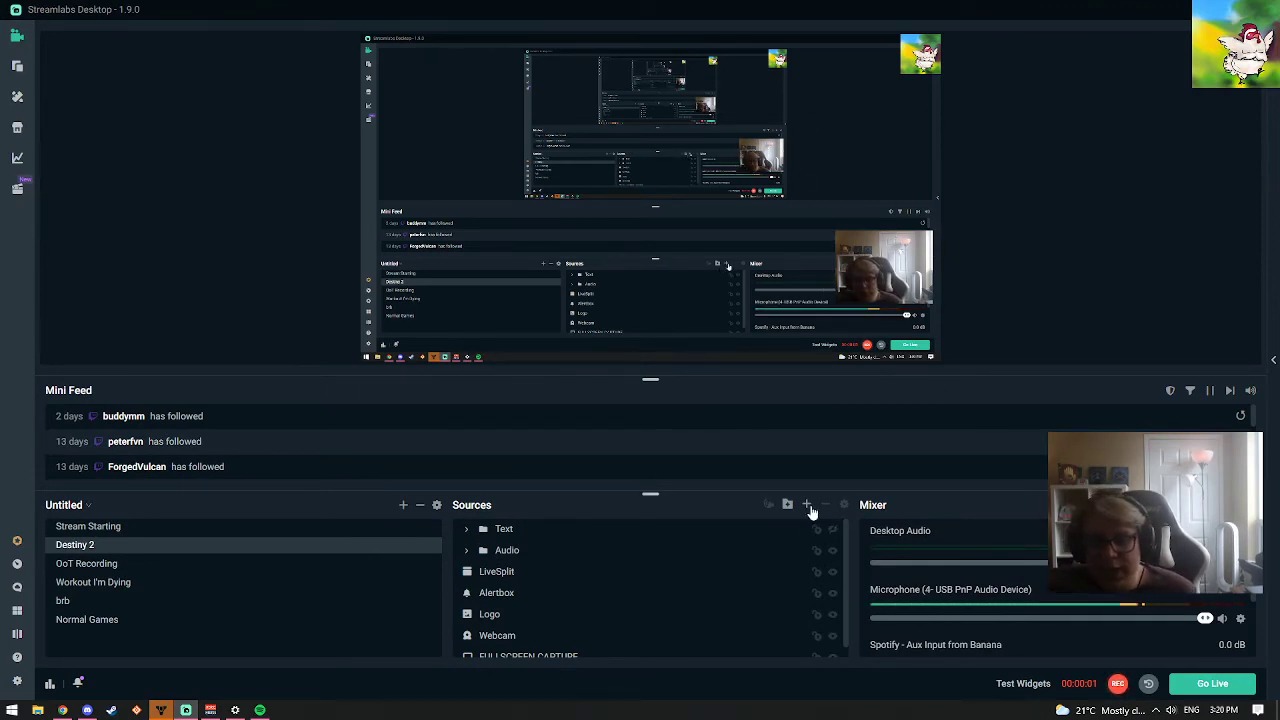
left_click(468, 551)
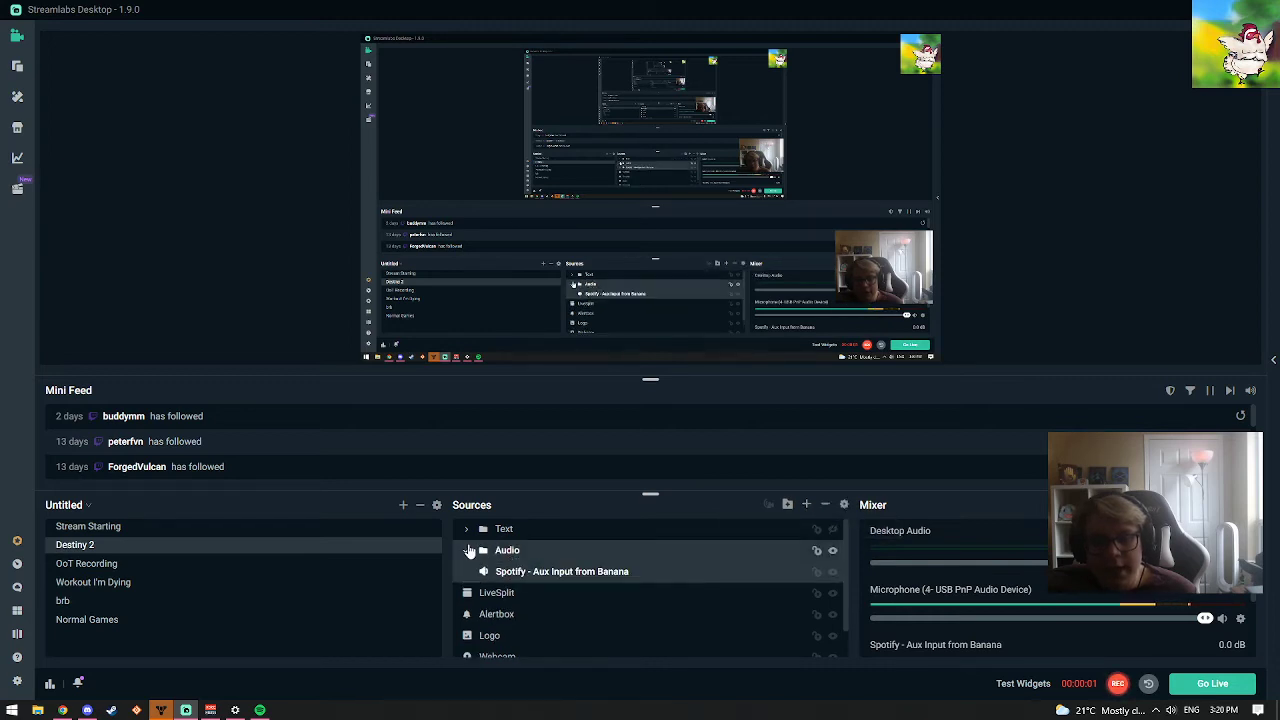
left_click(530, 582)
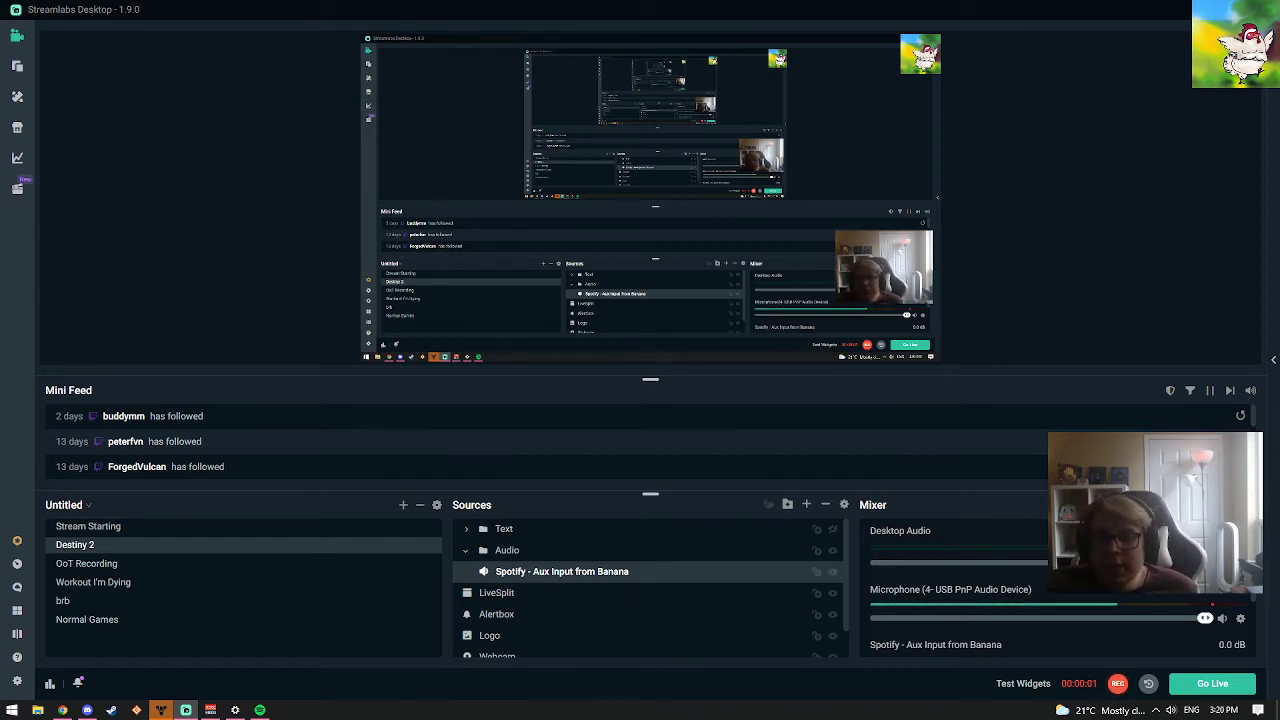
Open the advanced audio settings and check the Desktop Audio device choices, keeping VoiceMeeter Input (VB-Audio VoiceMeeter VAIO)
left_click(1251, 504)
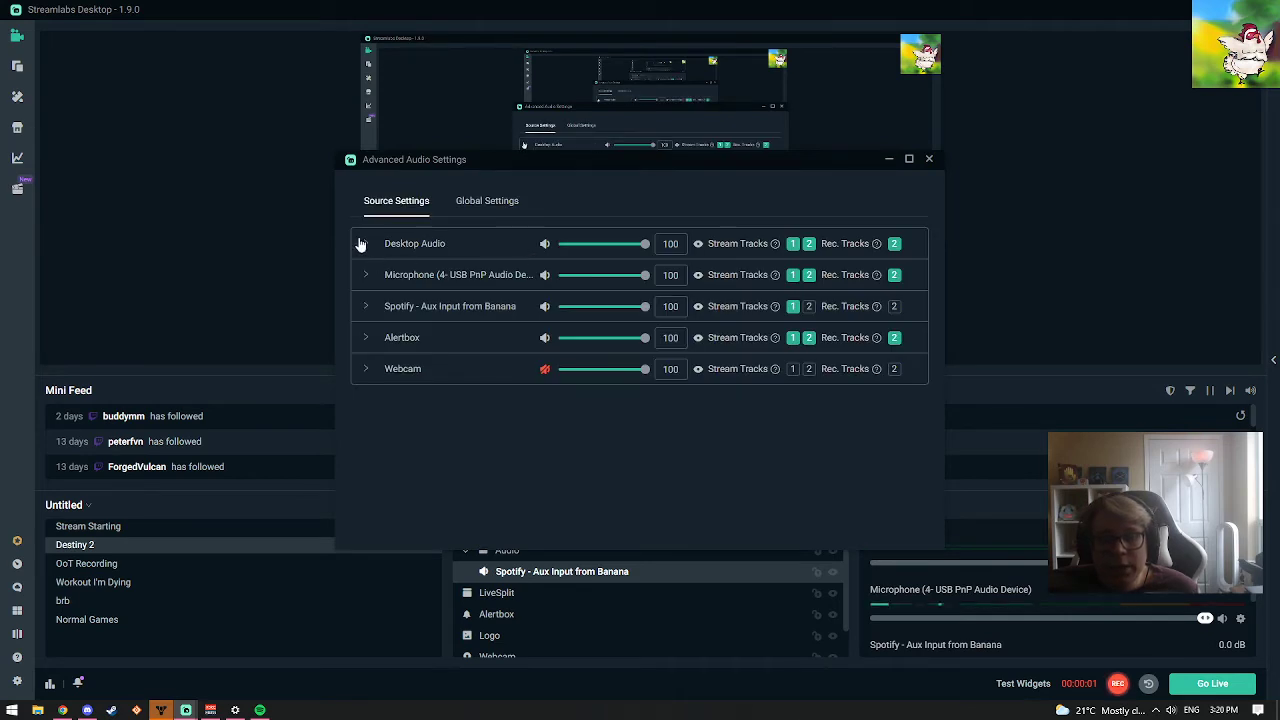
left_click(365, 244)
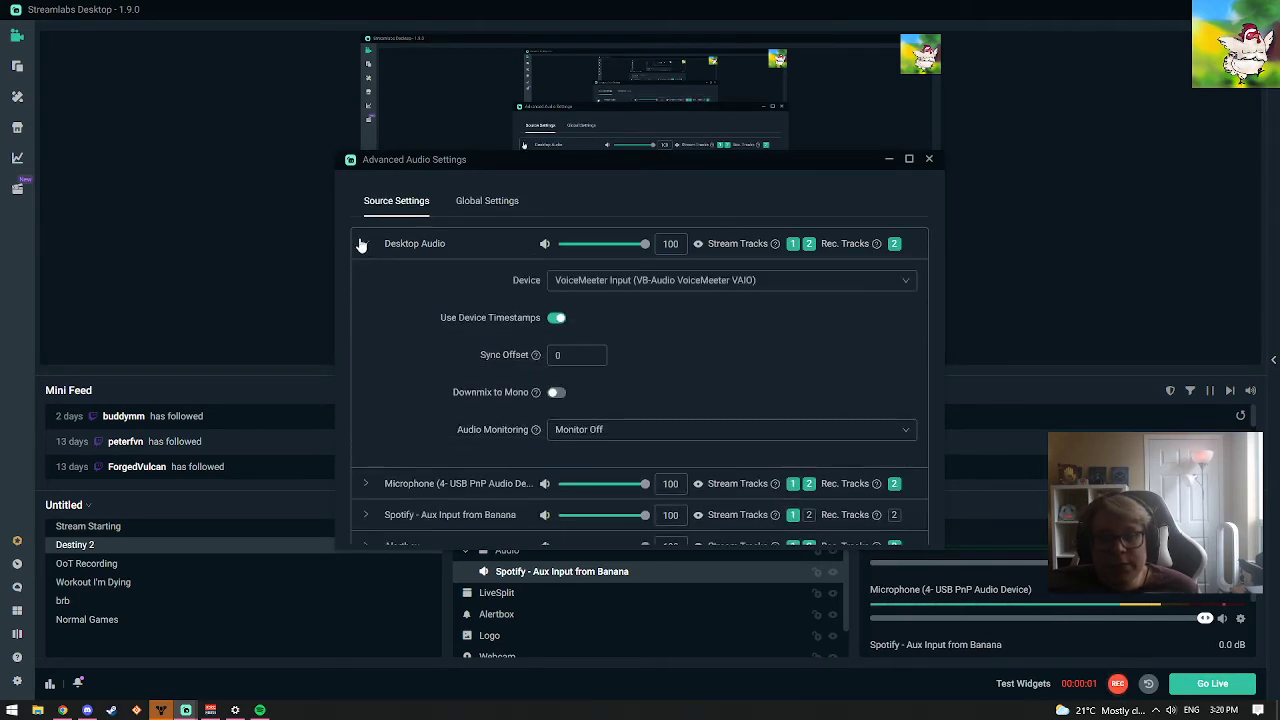
left_click(636, 284)
left_click(636, 284)
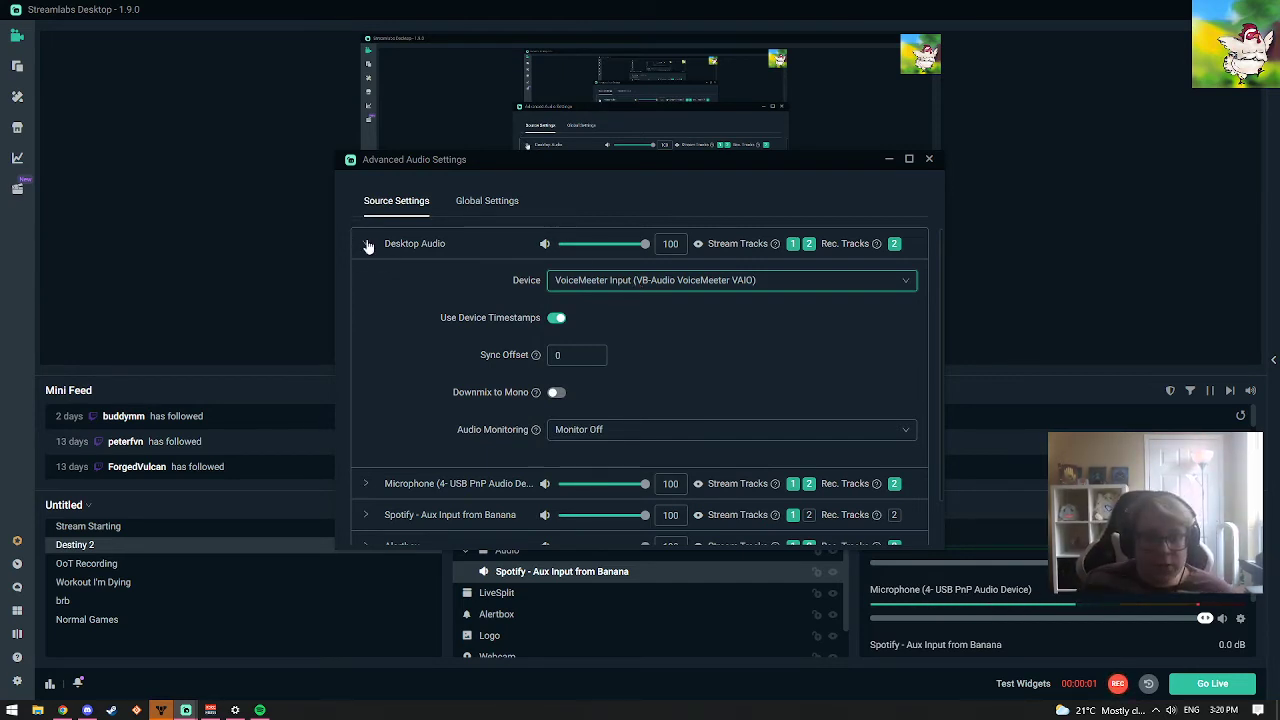
Check the device choices of the Spotify - Aux Input from Banana source, keeping VoiceMeeter Aux Input (VB-Audio VoiceMeeter AUX VAIO)
scroll(408, 407, "down", 1)
left_click(374, 474)
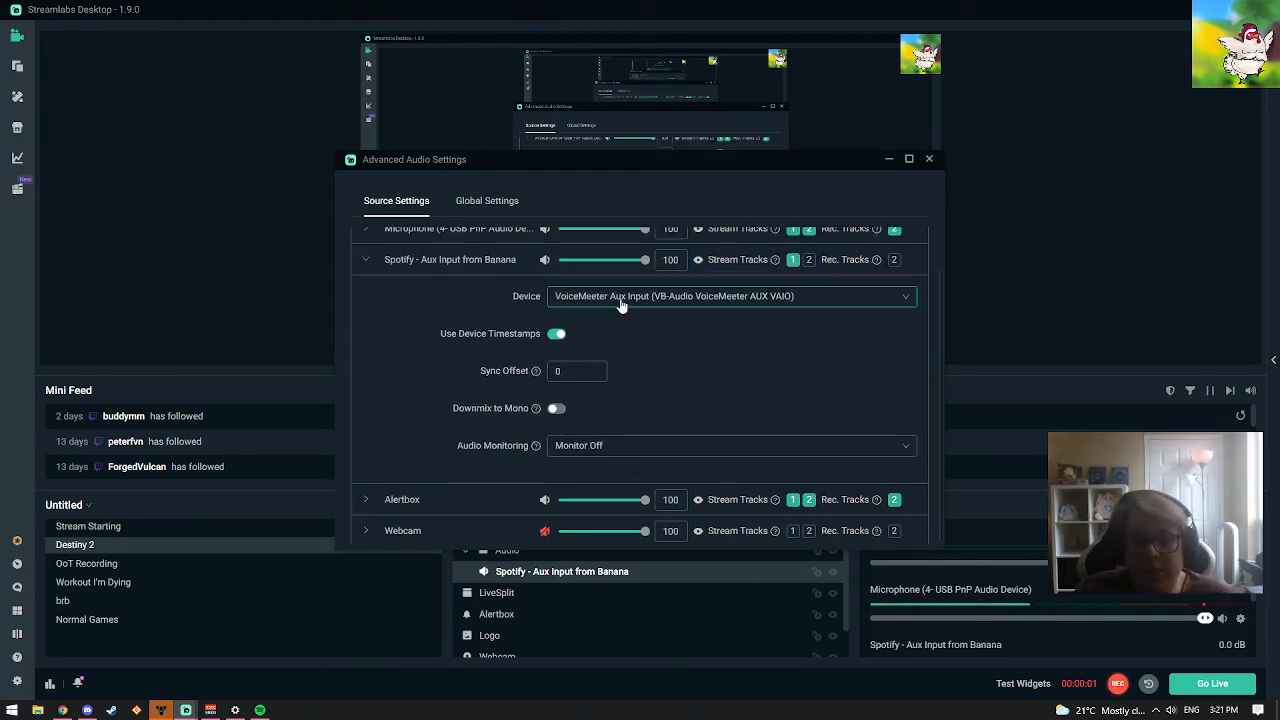
left_click(578, 300)
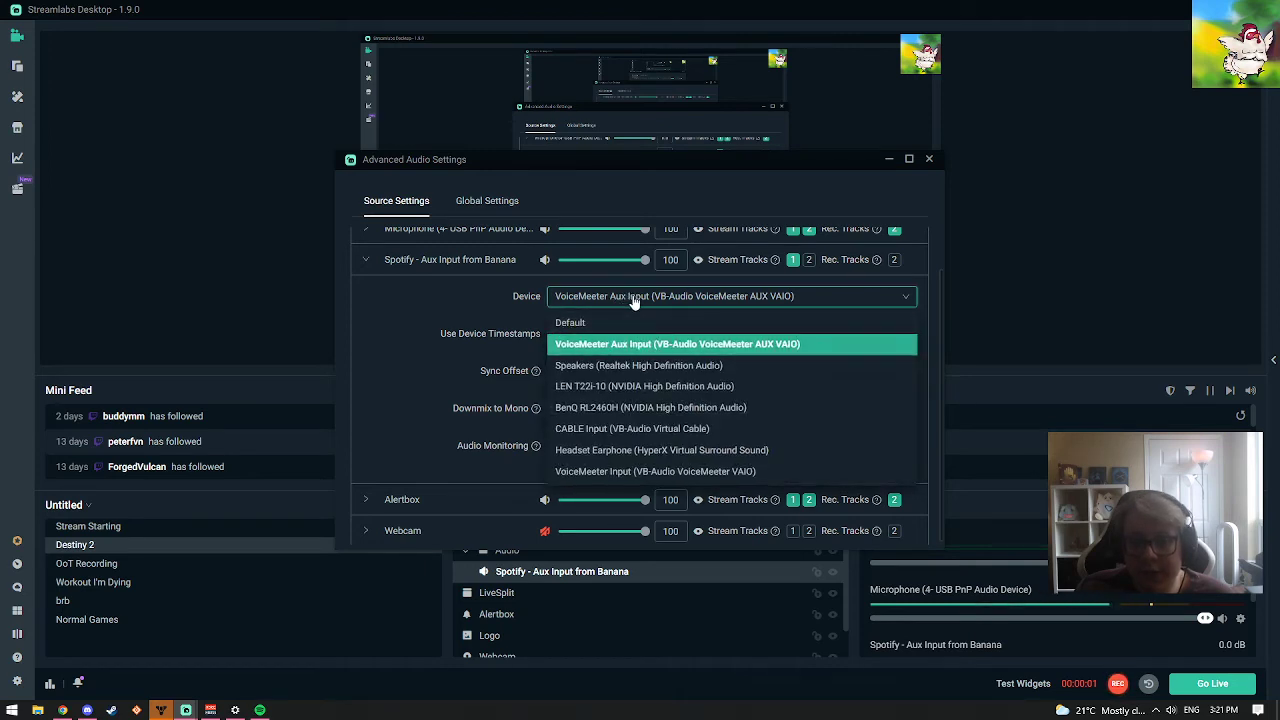
left_click(460, 318)
scroll(460, 305, "up", 1)
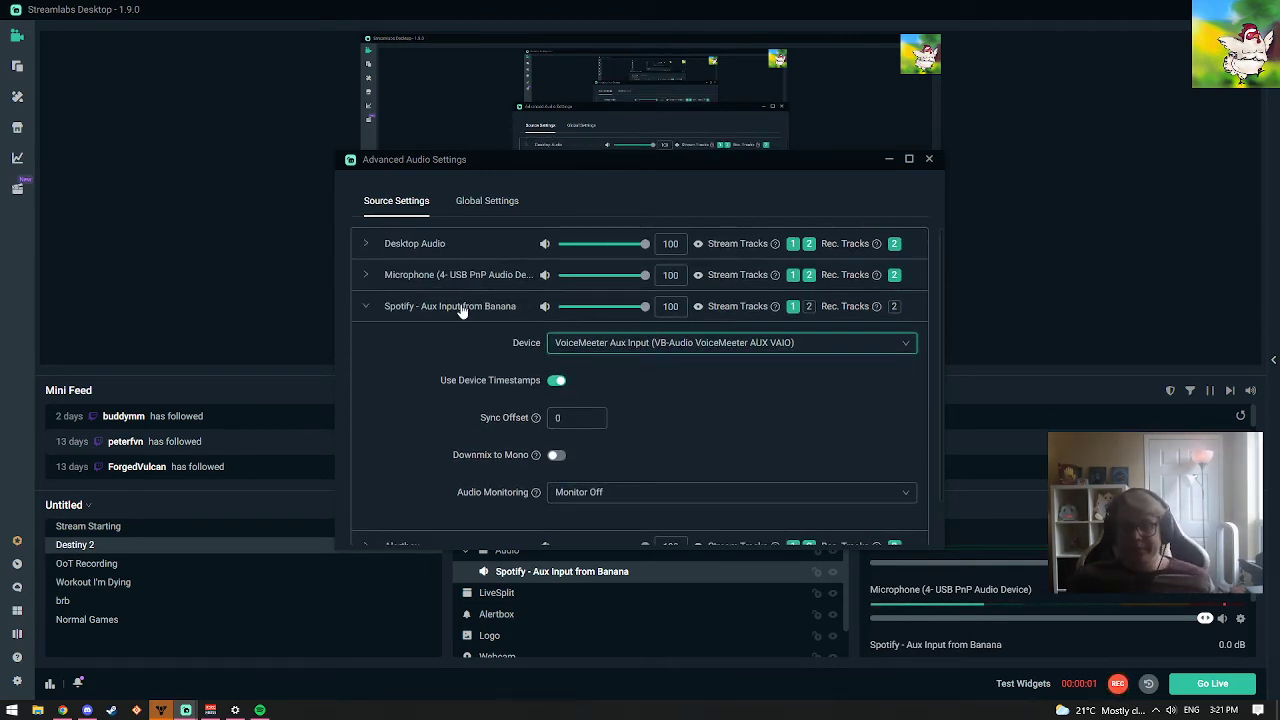
Check the global audio settings, keeping 1 as the Streaming Track and 2 as the Twitch VOD Track
left_click(480, 201)
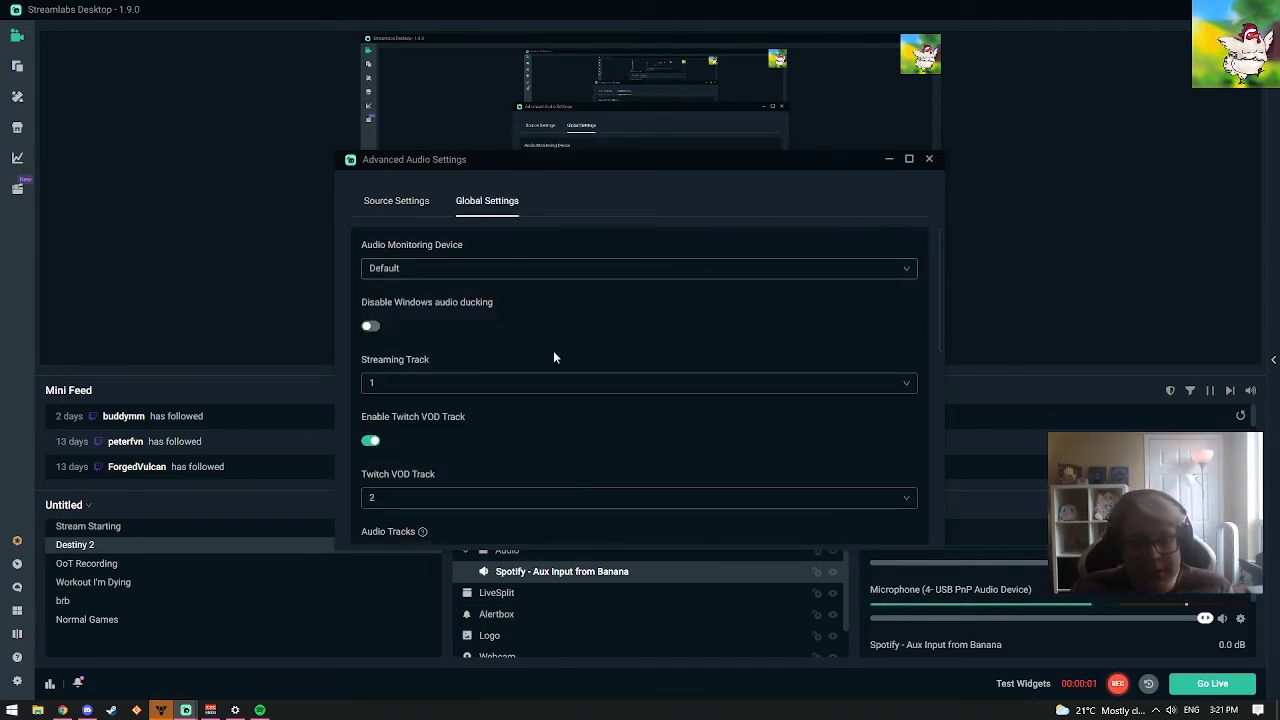
left_click(419, 375)
left_click(433, 389)
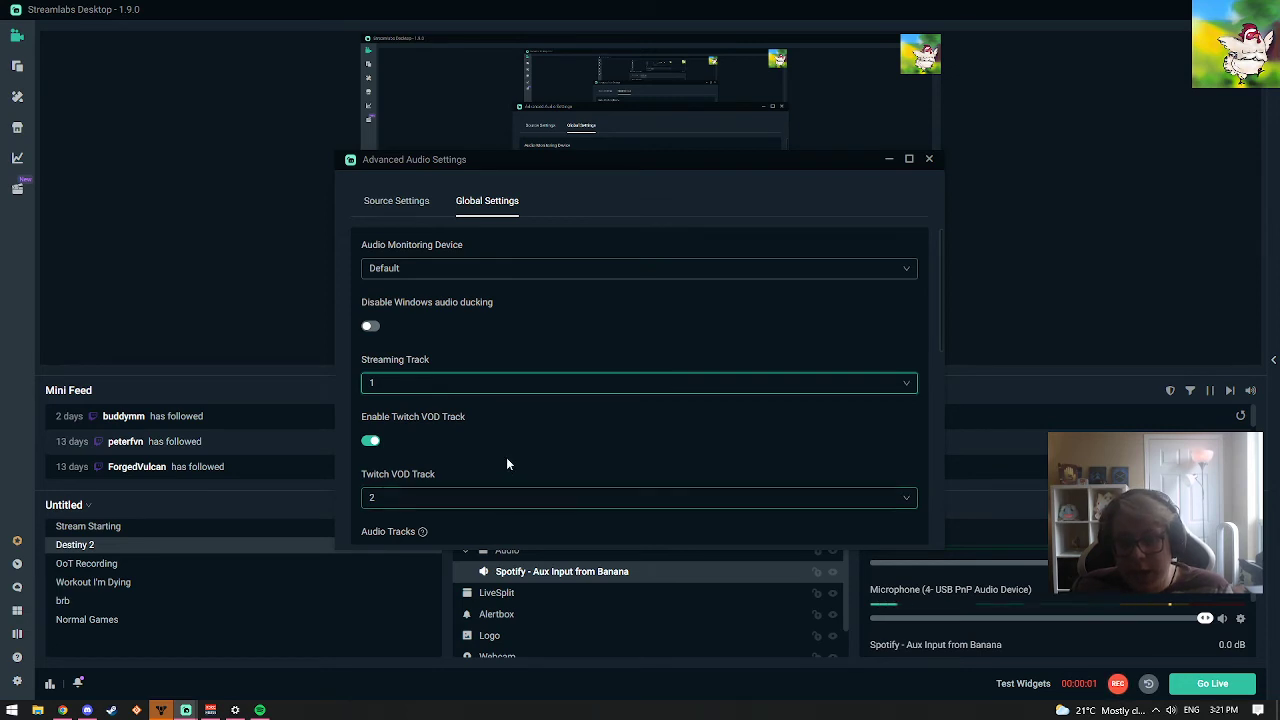
scroll(506, 457, "down", 1)
left_click(440, 432)
left_click(440, 432)
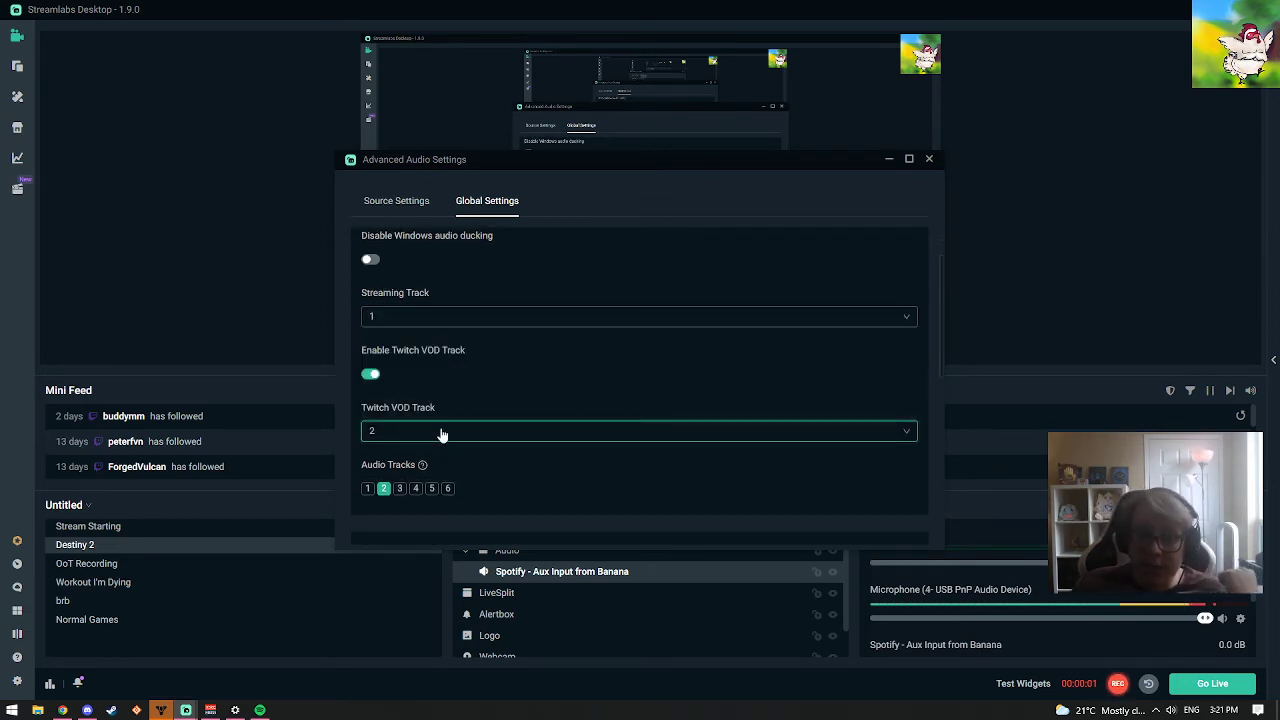
Review the stream and recording tracks of each audio source, close the advanced audio settings and look through the mixer
left_click(402, 201)
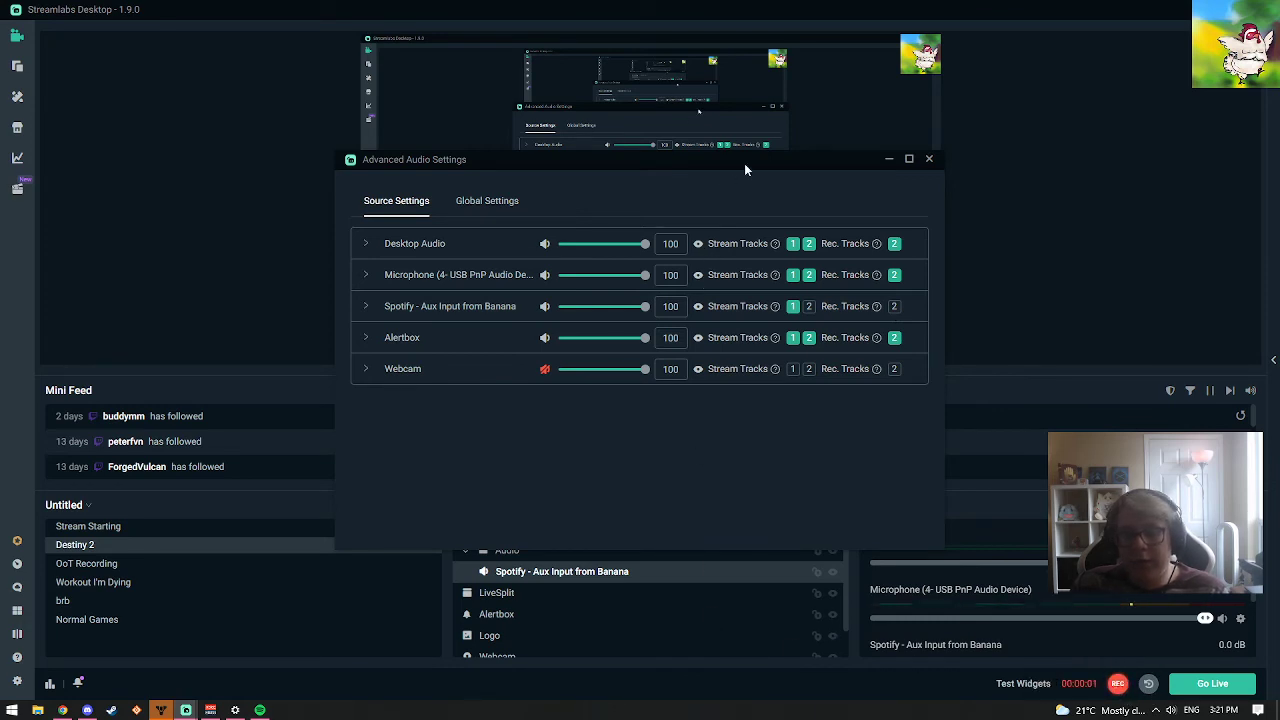
left_click_drag(745, 168, 752, 180)
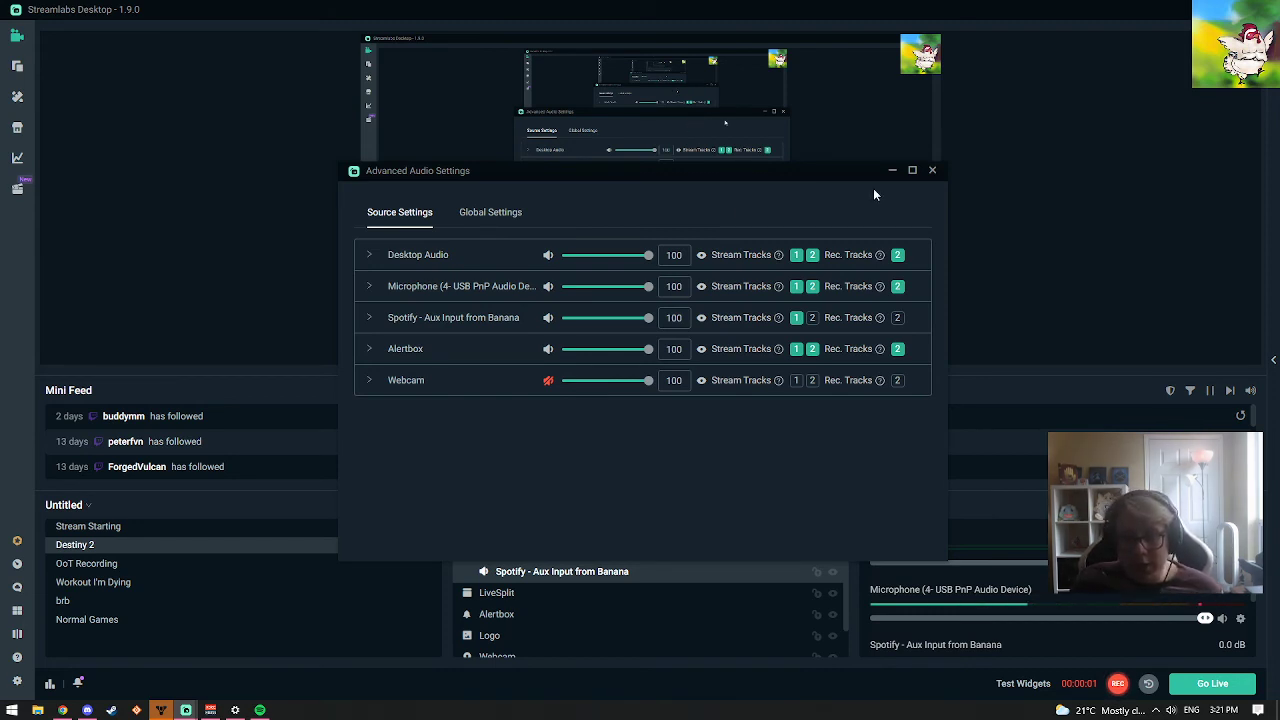
left_click(931, 170)
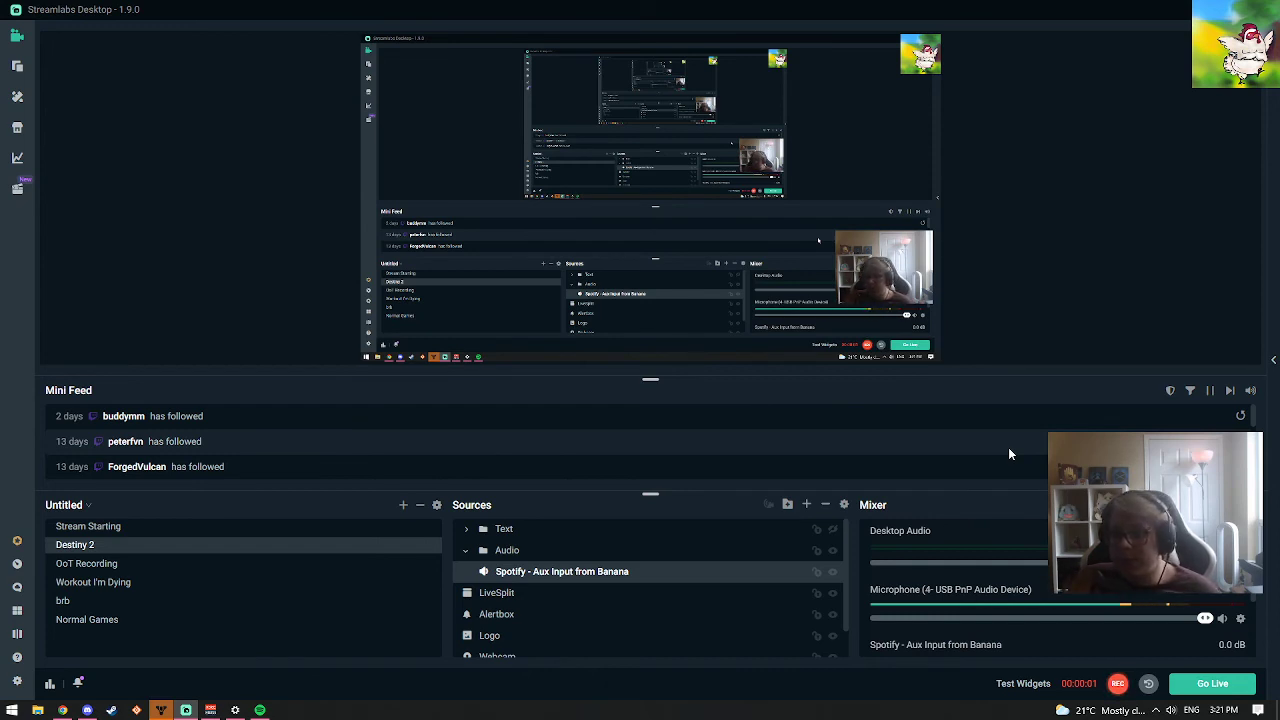
scroll(1049, 625, "down", 1)
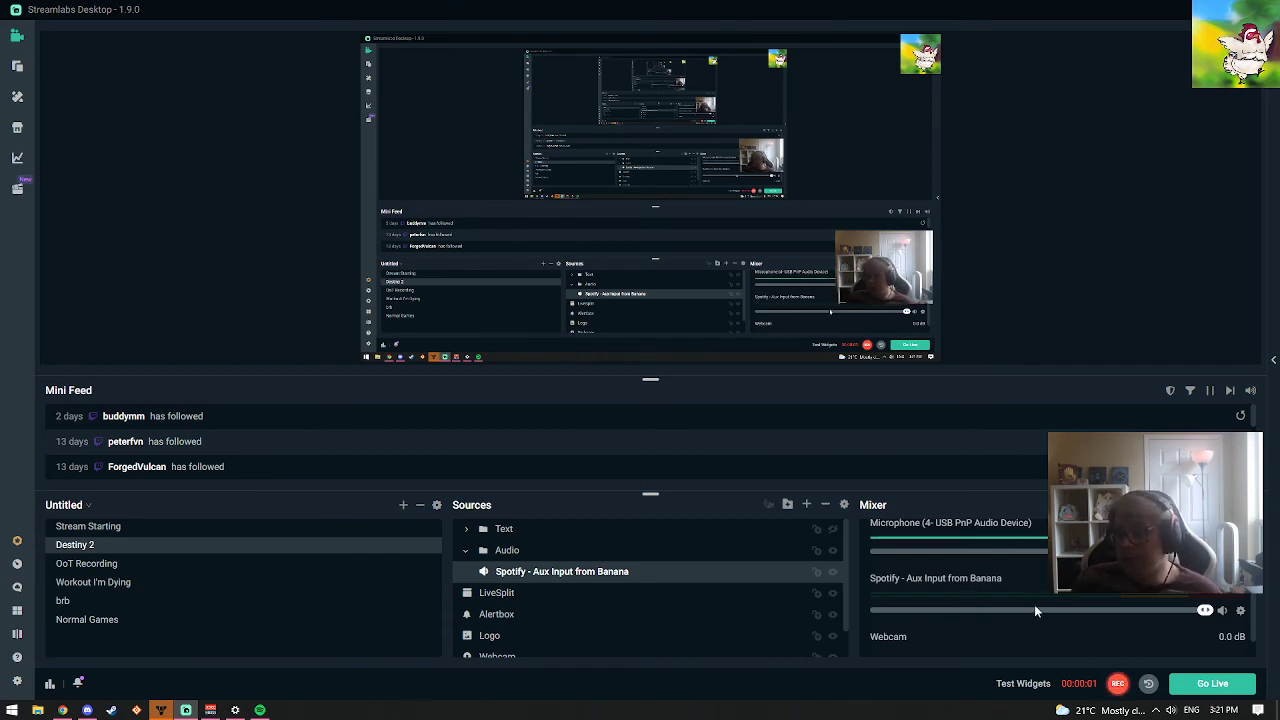
scroll(1035, 610, "up", 1)
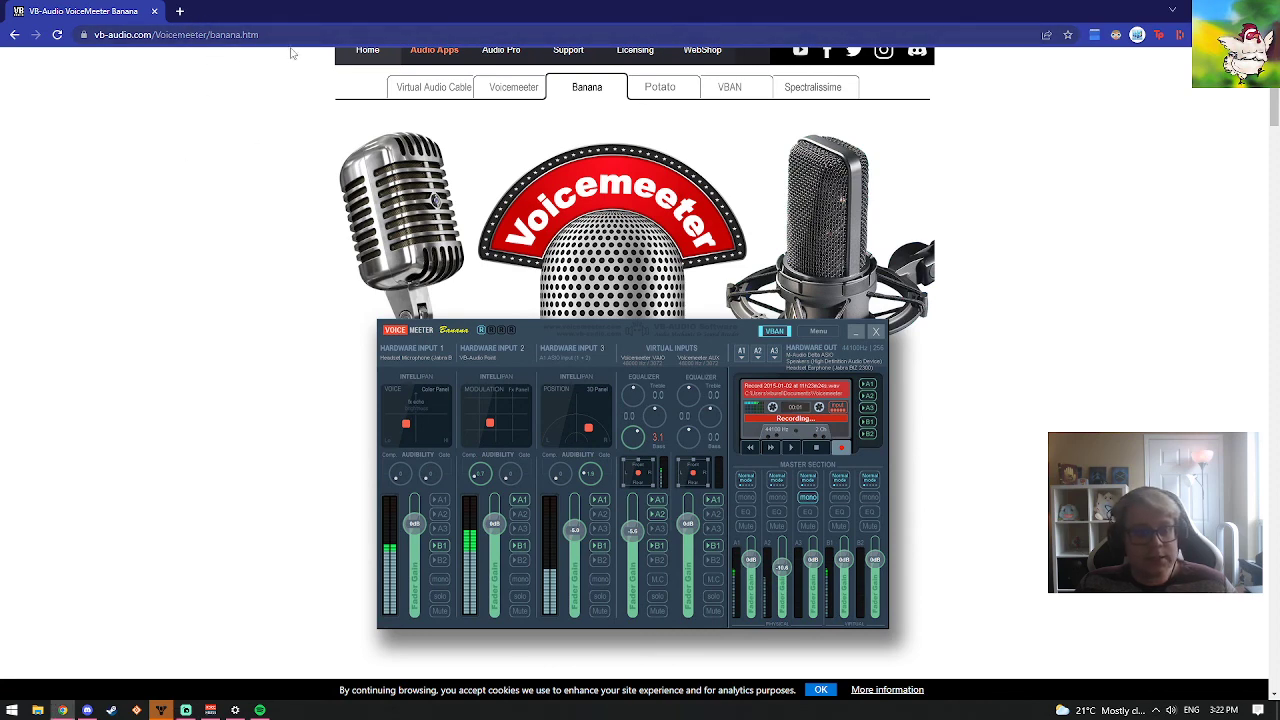
Switch to the browser and open the Virtual Audio Cable page on the VB-Audio website
left_click(432, 89)
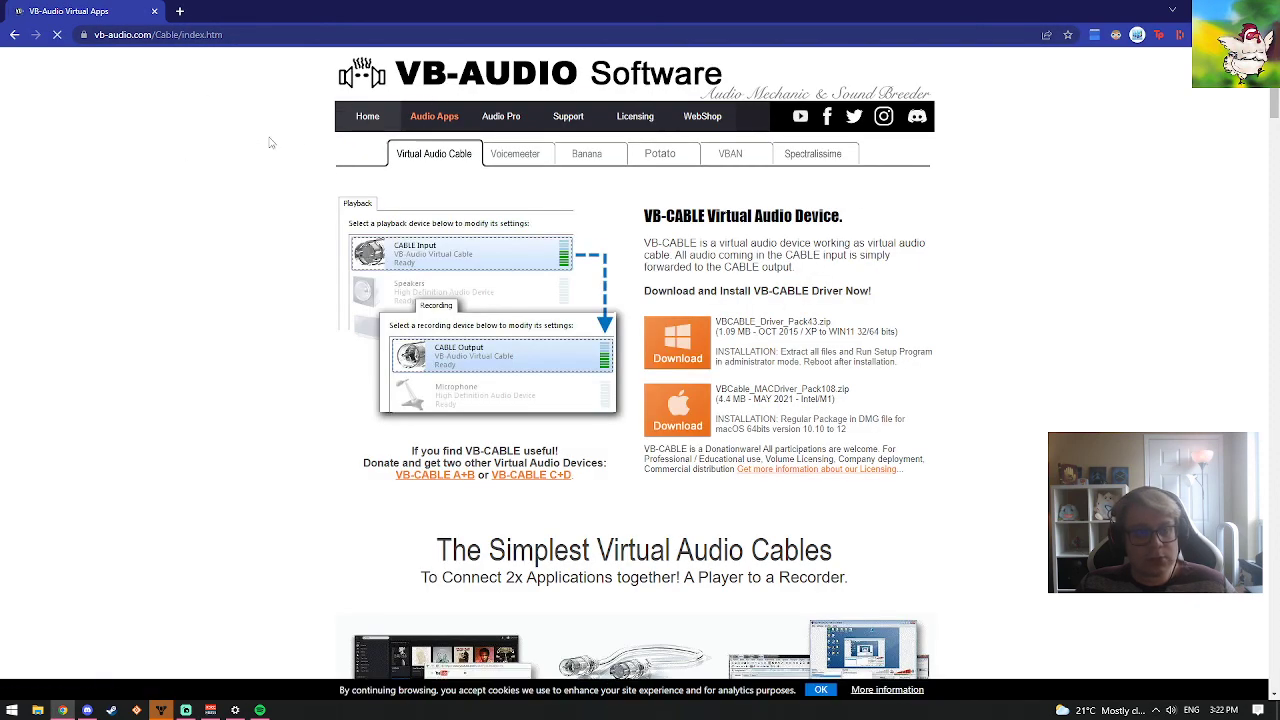